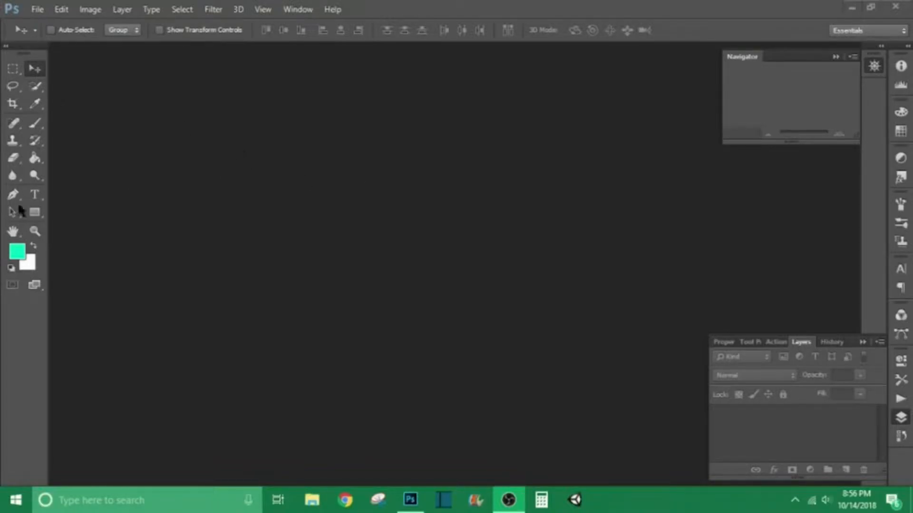
{"action": "left_click", "coordinate": [12, 68]}
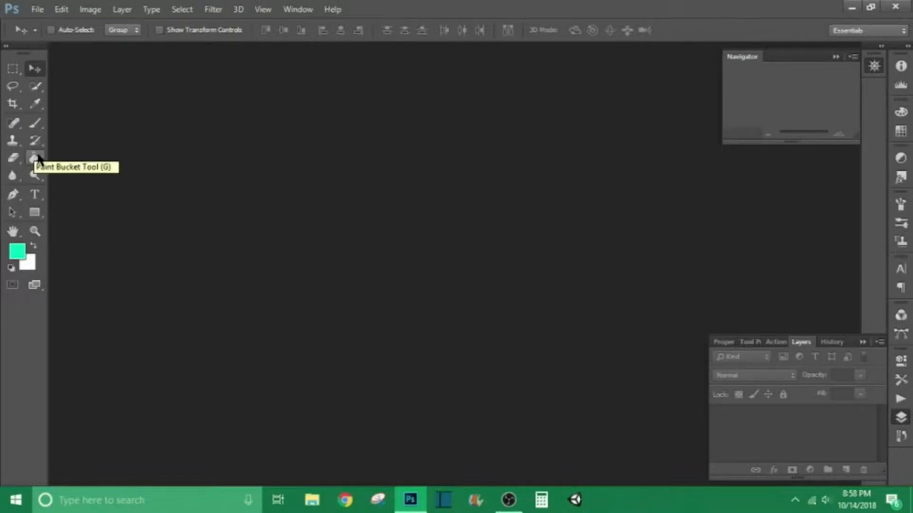
{"action": "left_click", "coordinate": [17, 251]}
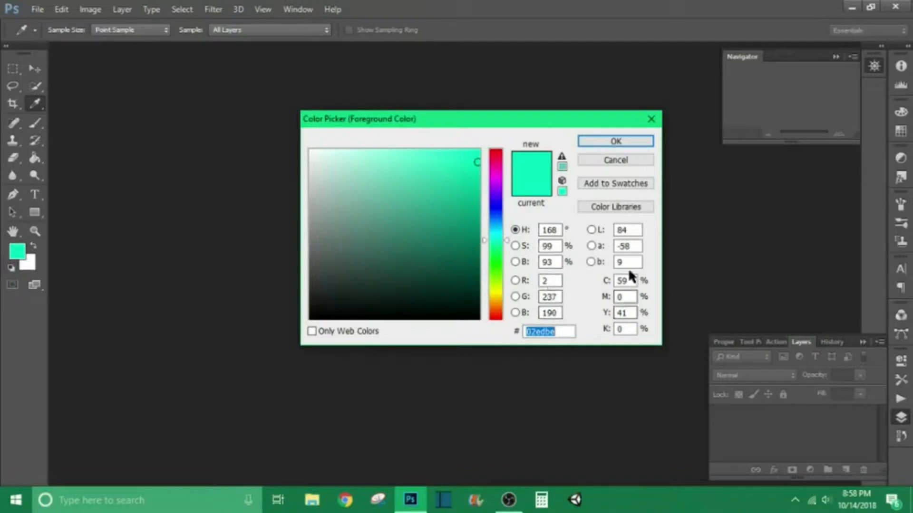
{"action": "left_click", "coordinate": [651, 120]}
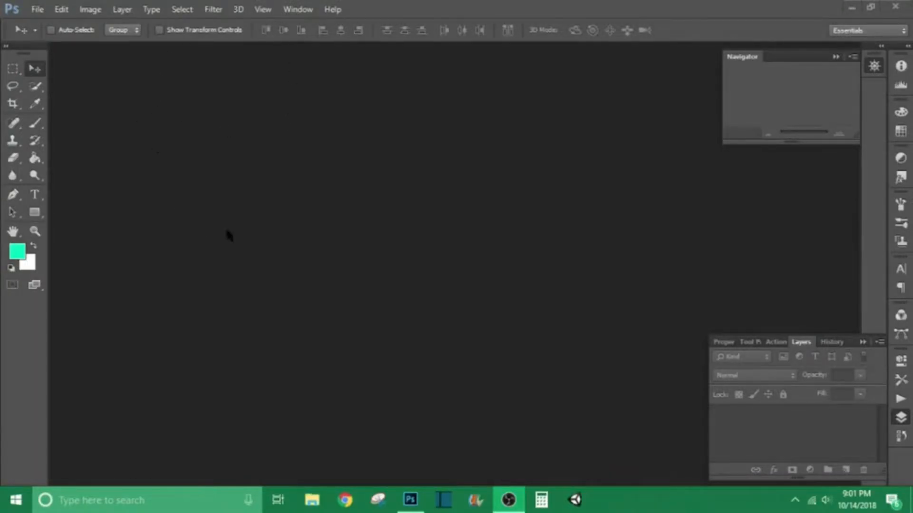
- Start a new document and choose the youtube thumbnail preset, 1280 by 720 pixels at 72 pixels/inch
{"action": "left_click", "coordinate": [37, 9]}
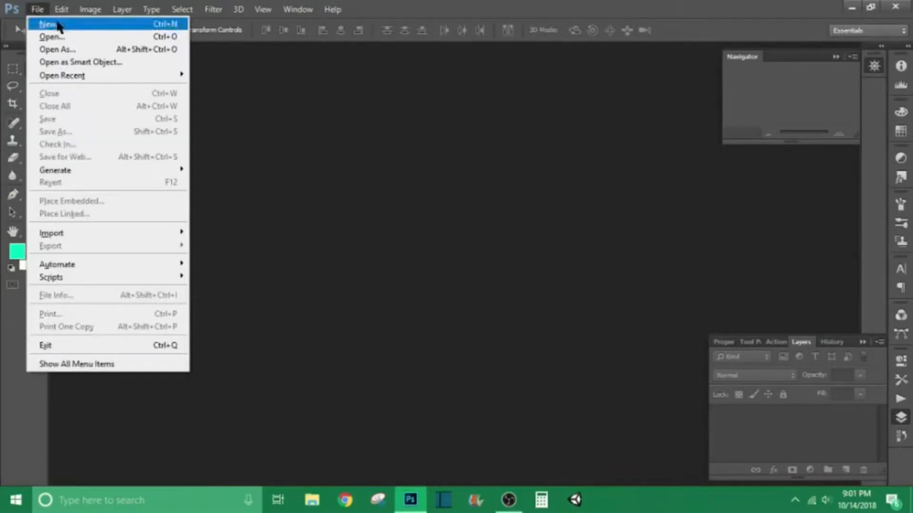
{"action": "left_click", "coordinate": [38, 26]}
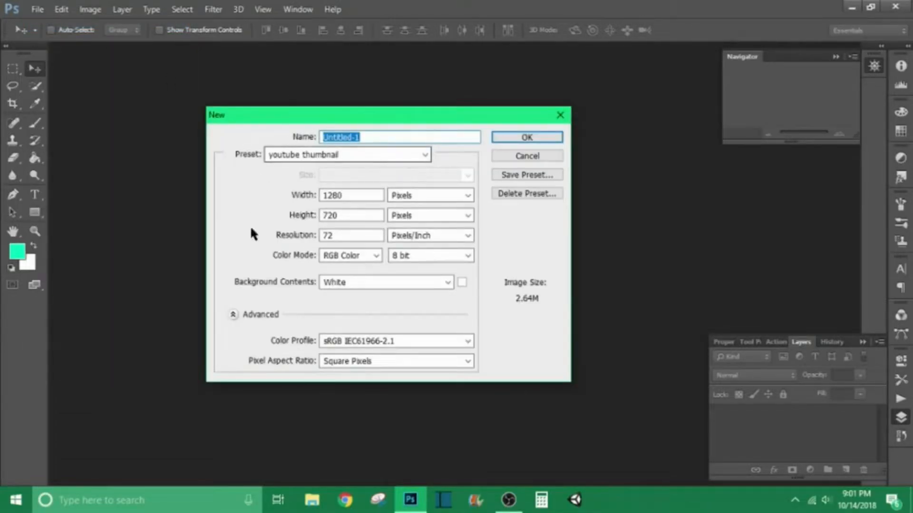
{"action": "left_click", "coordinate": [424, 154]}
{"action": "left_click", "coordinate": [426, 158]}
{"action": "left_click", "coordinate": [425, 154]}
{"action": "left_click", "coordinate": [419, 179]}
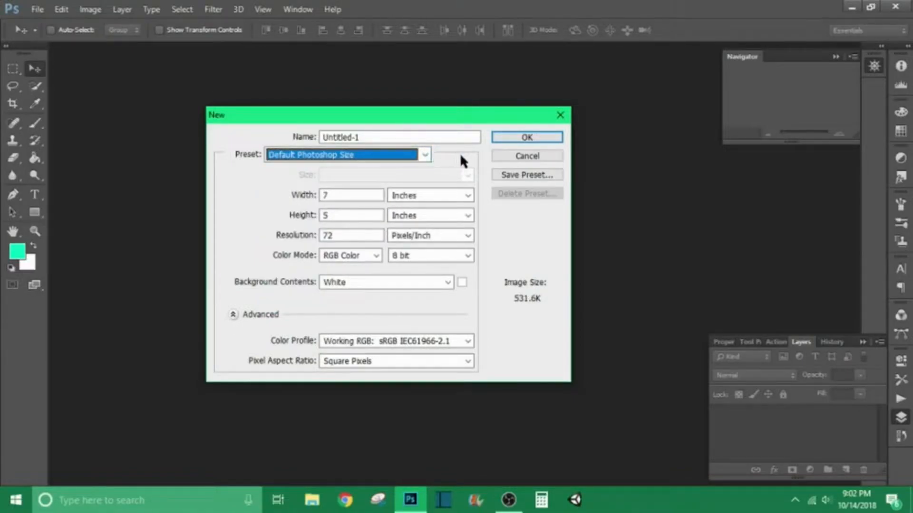
{"action": "left_click", "coordinate": [425, 155]}
{"action": "left_click", "coordinate": [292, 308]}
{"action": "left_click", "coordinate": [402, 157]}
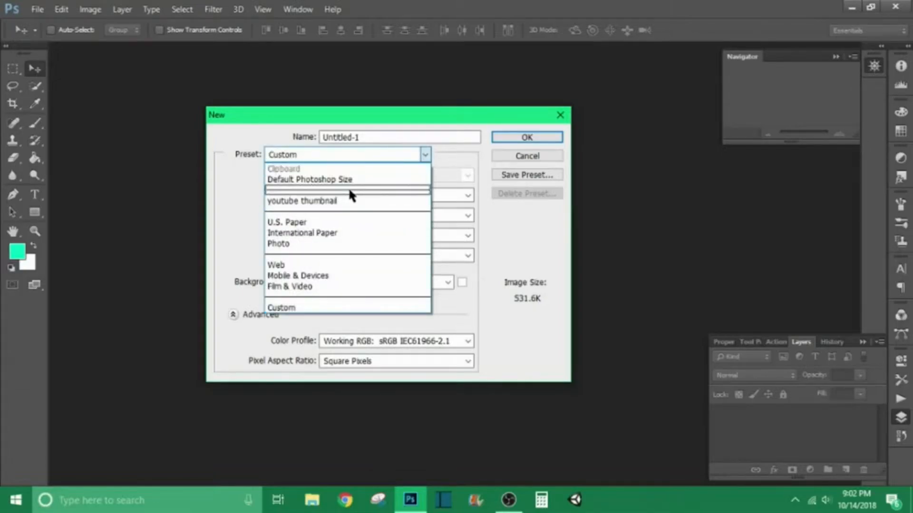
{"action": "left_click", "coordinate": [347, 201]}
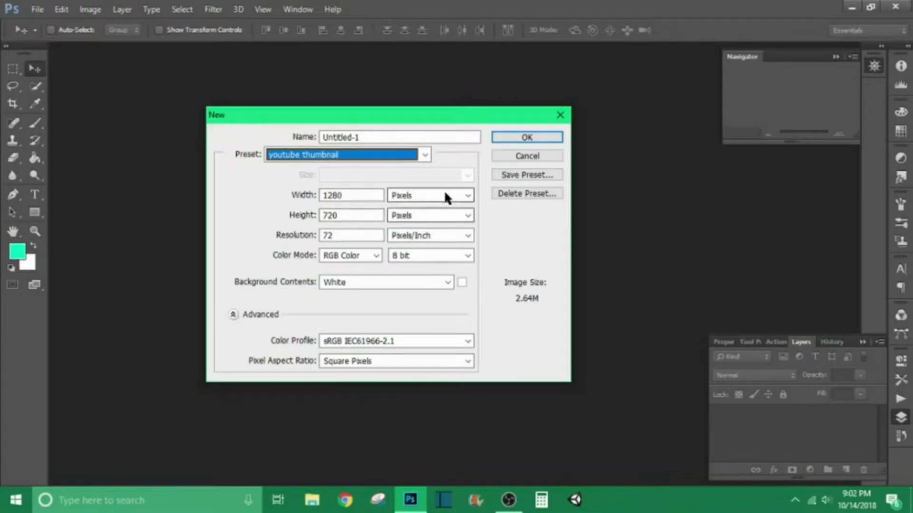
- Keep the width unit in Pixels and the color depth at 8 bit, and create the document
{"action": "left_click", "coordinate": [464, 194]}
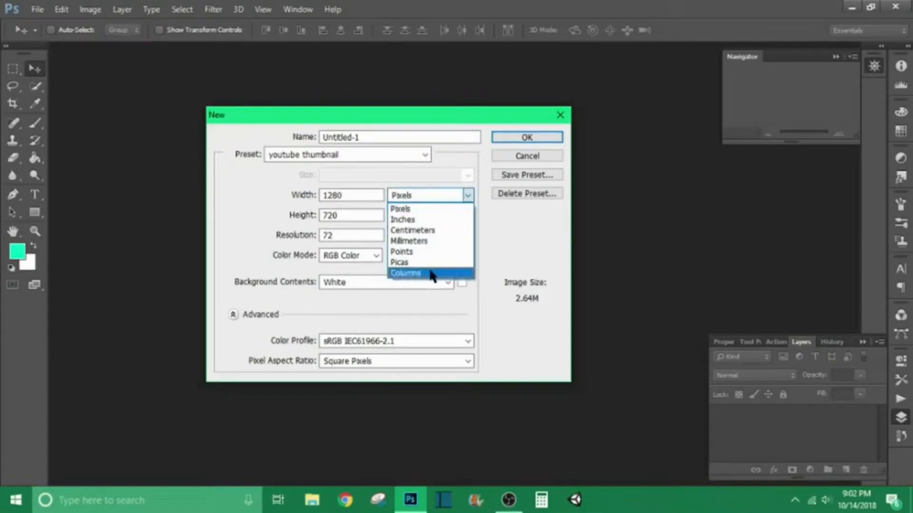
{"action": "left_click", "coordinate": [523, 224]}
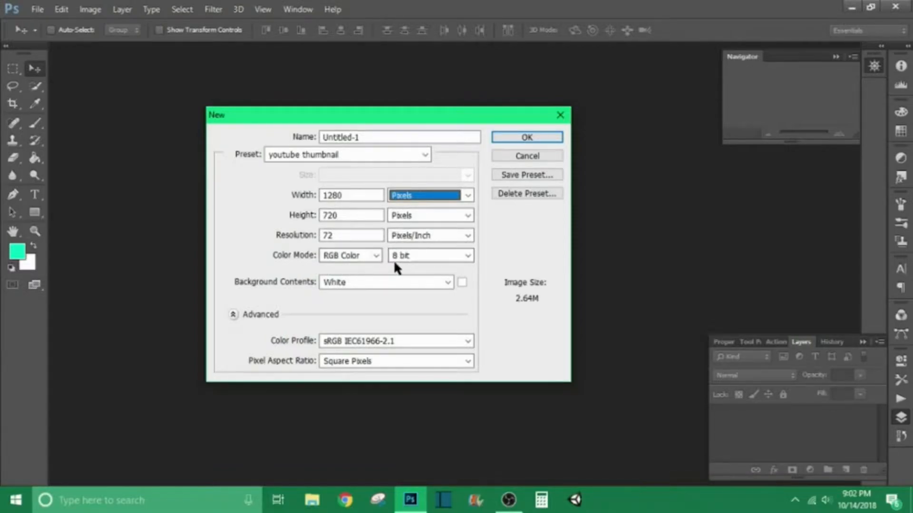
{"action": "left_click", "coordinate": [467, 255]}
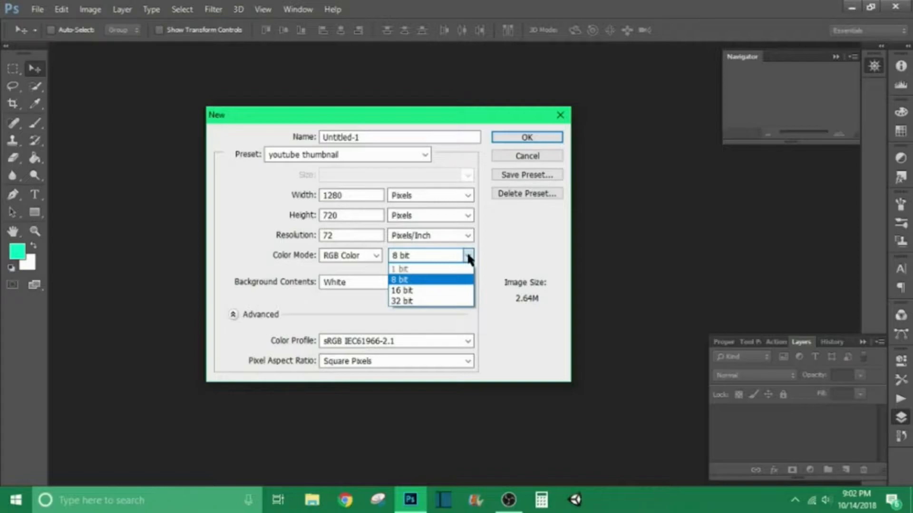
{"action": "left_click", "coordinate": [467, 256]}
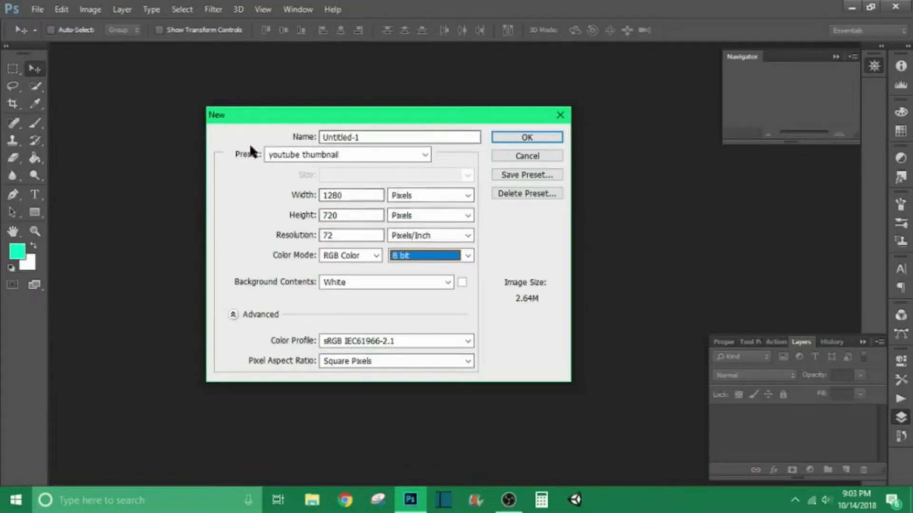
{"action": "left_click", "coordinate": [543, 136]}
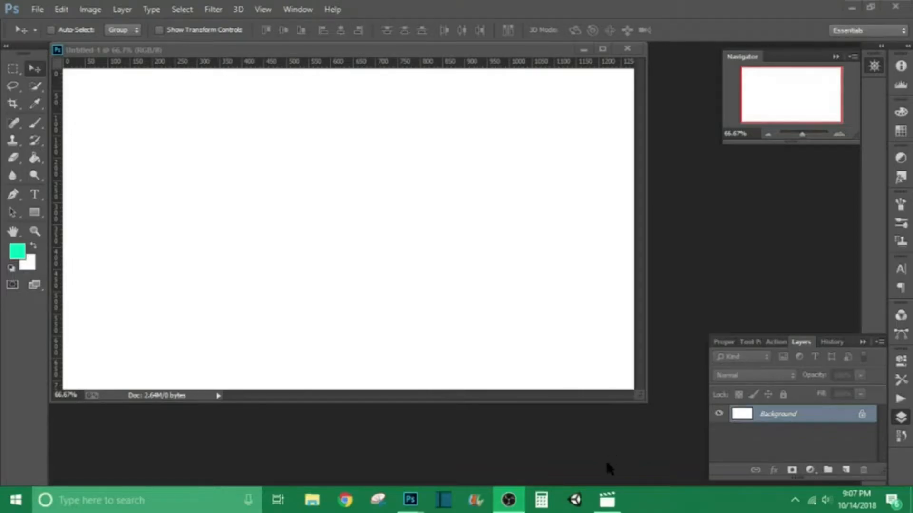
- Switch to the Movies & TV video and scrub it to about 1:05 on the Big Hack article
{"action": "left_click", "coordinate": [607, 501]}
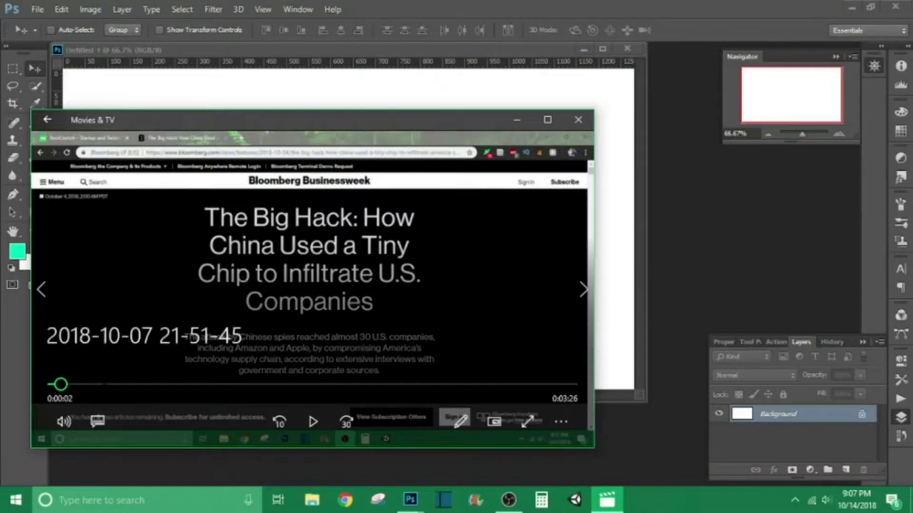
{"action": "left_click", "coordinate": [138, 384]}
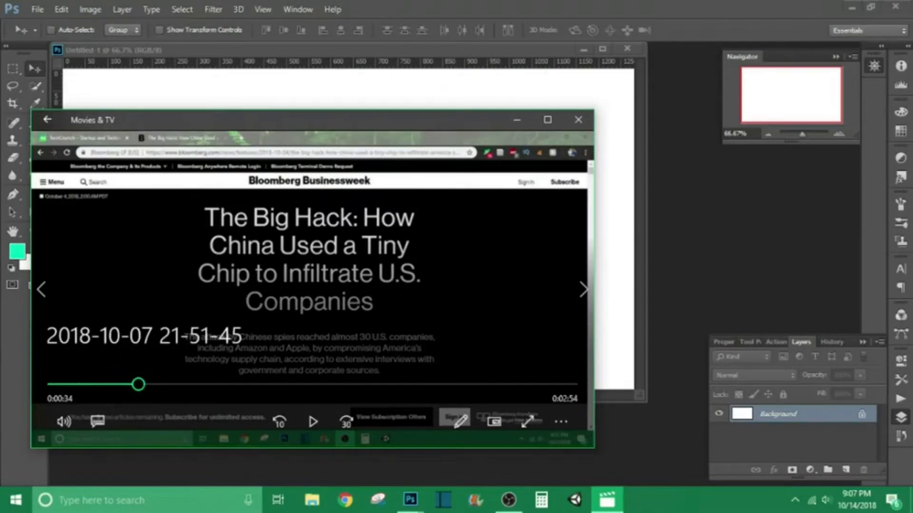
{"action": "left_click", "coordinate": [217, 384]}
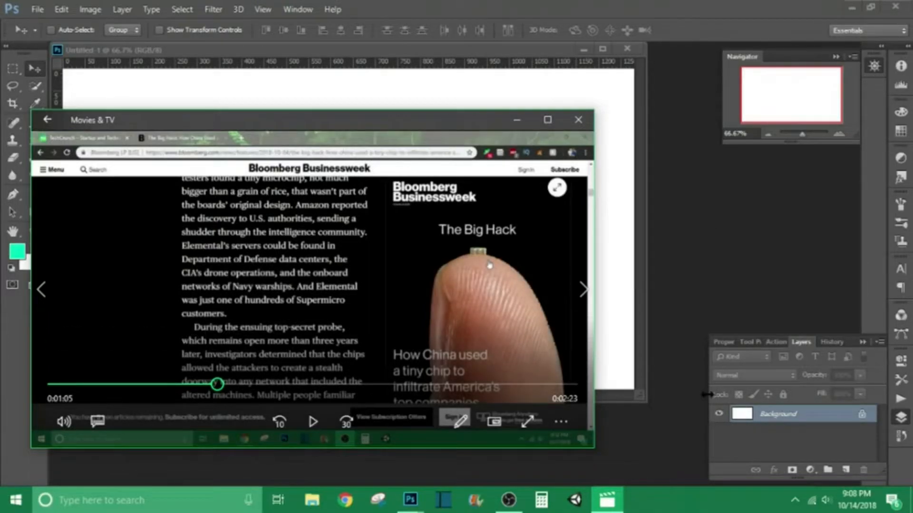
- Open Snipping Tool and capture a new rectangular snip of the article frame in the video
{"action": "left_click", "coordinate": [376, 500]}
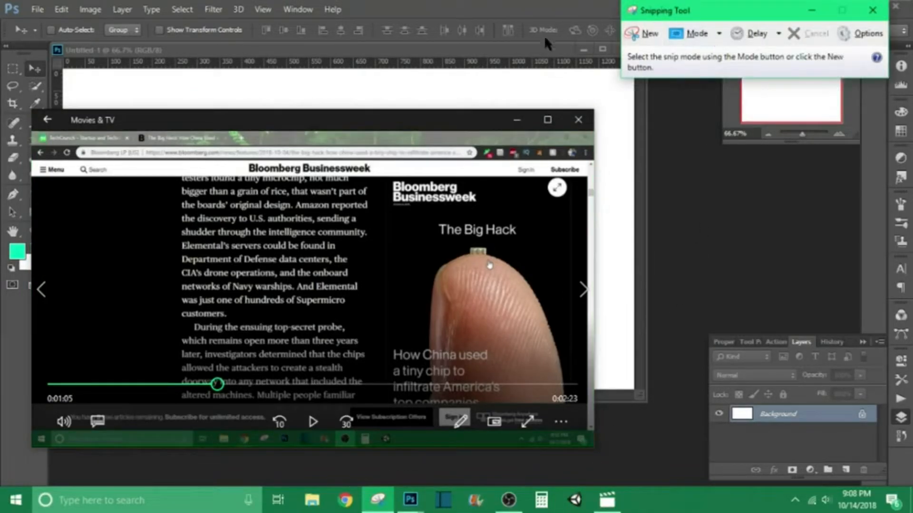
{"action": "left_click", "coordinate": [642, 42]}
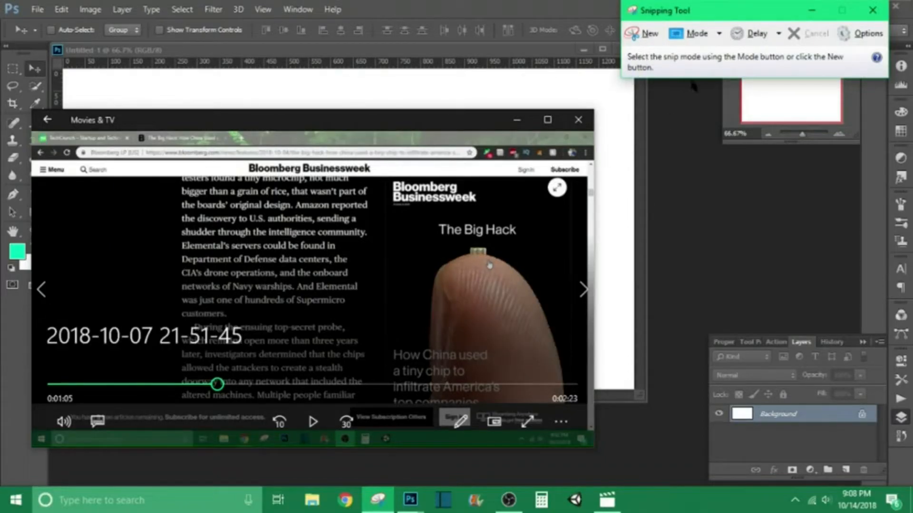
{"action": "left_click", "coordinate": [639, 34]}
{"action": "left_click_drag", "start_coordinate": [32, 148], "coordinate": [574, 380]}
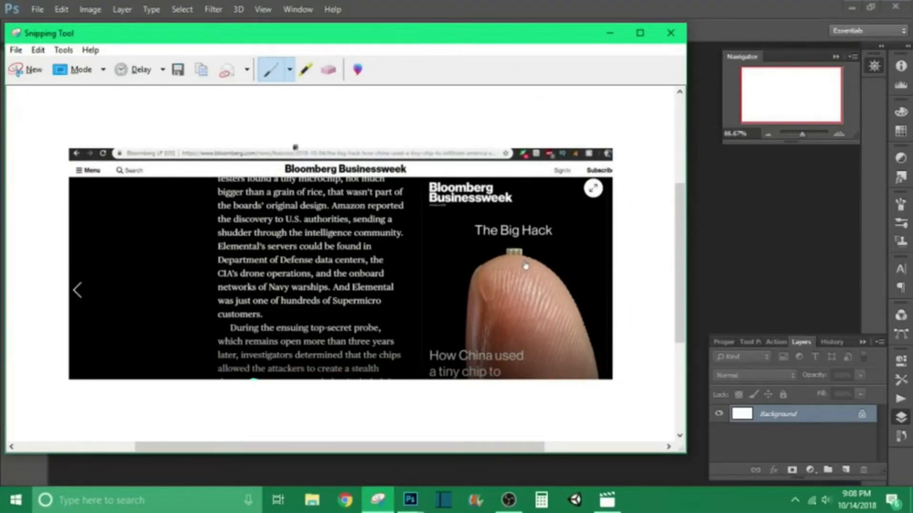
- Save the snip as big hack in the Screenshots folder as a JPEG file and close Snipping Tool
{"action": "left_click", "coordinate": [15, 50]}
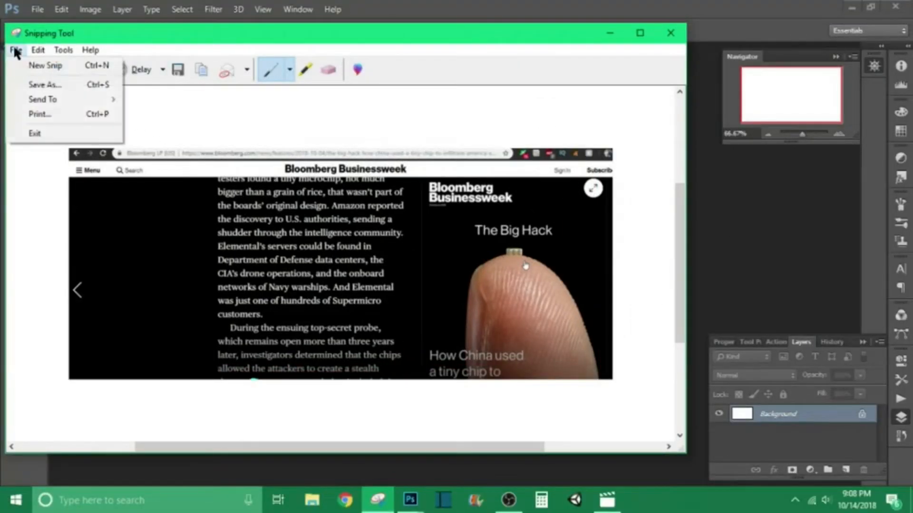
{"action": "left_click", "coordinate": [45, 86]}
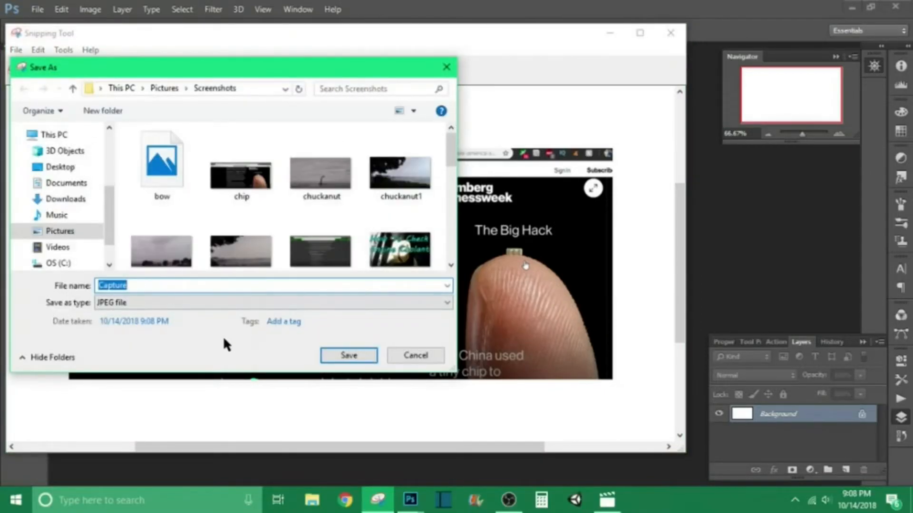
{"action": "key", "text": "BackSpace"}
{"action": "type", "text": "big hack"}
{"action": "key", "text": "Return"}
{"action": "left_click", "coordinate": [673, 33]}
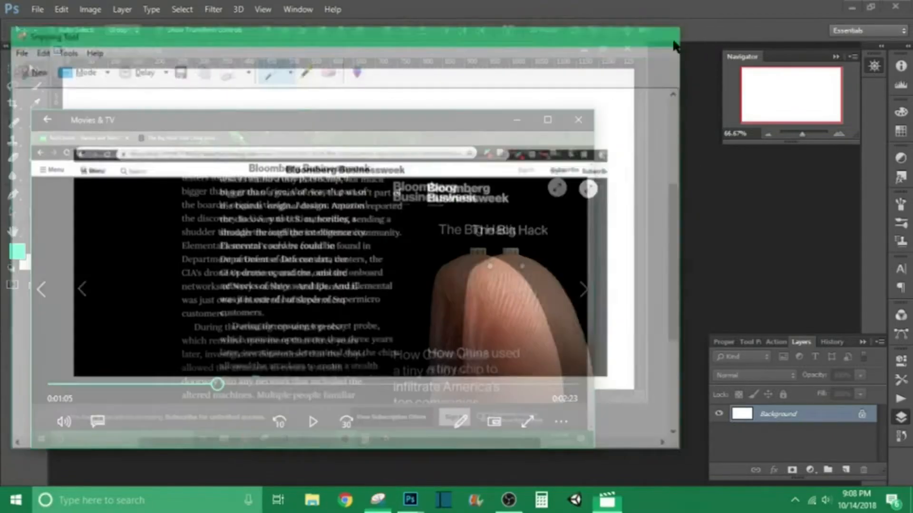
- Bring up the Movies & TV window and close it
{"action": "left_click", "coordinate": [607, 497]}
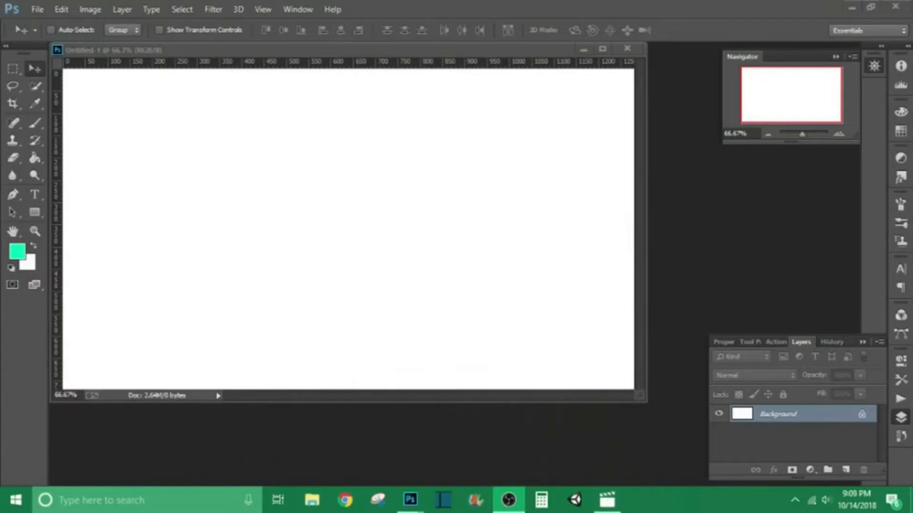
{"action": "left_click", "coordinate": [607, 499]}
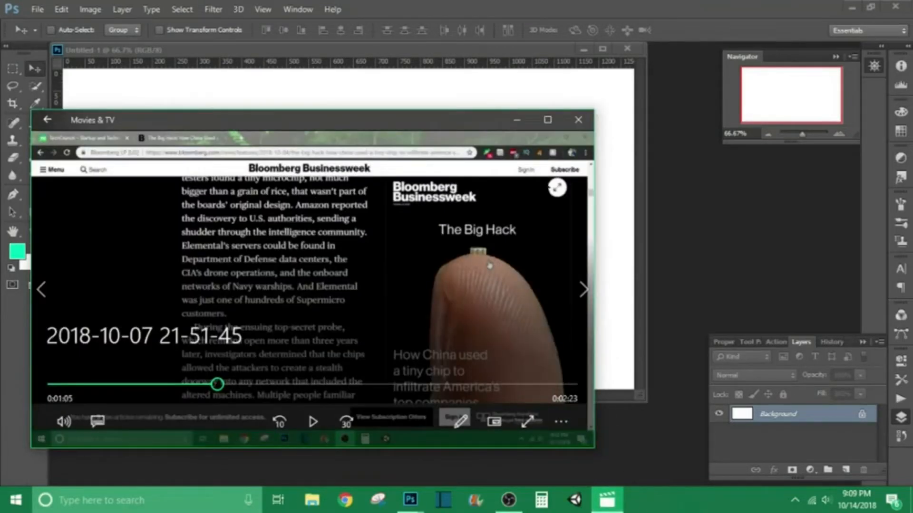
{"action": "left_click", "coordinate": [578, 119]}
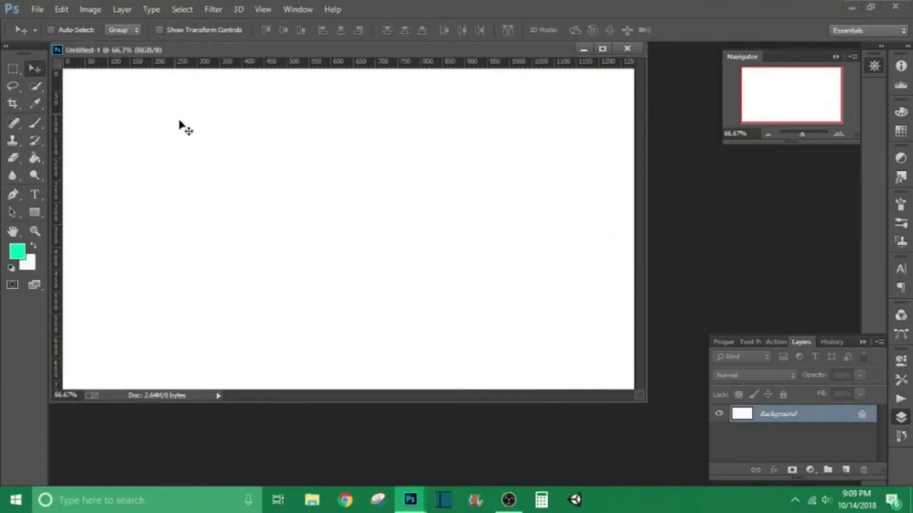
- Open big hack.JPG from the Pictures Screenshots folder
{"action": "left_click", "coordinate": [37, 9]}
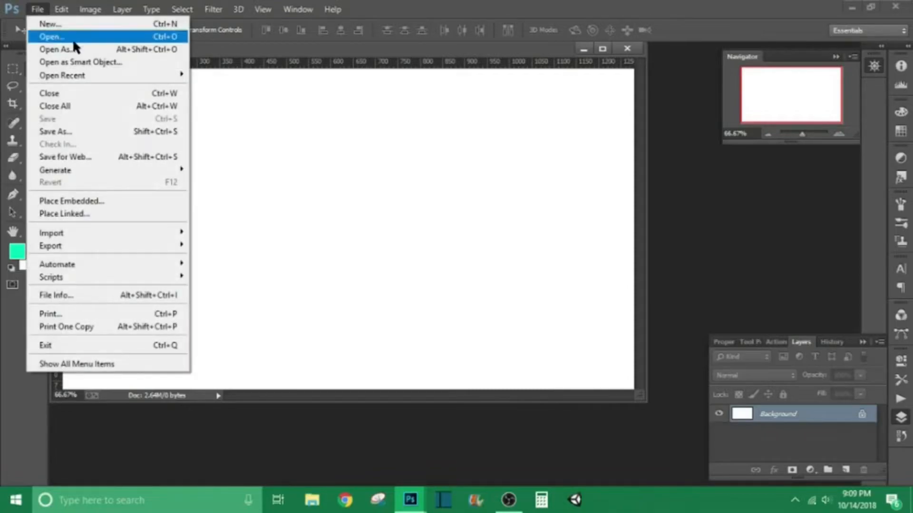
{"action": "left_click", "coordinate": [73, 38]}
{"action": "left_click", "coordinate": [116, 31]}
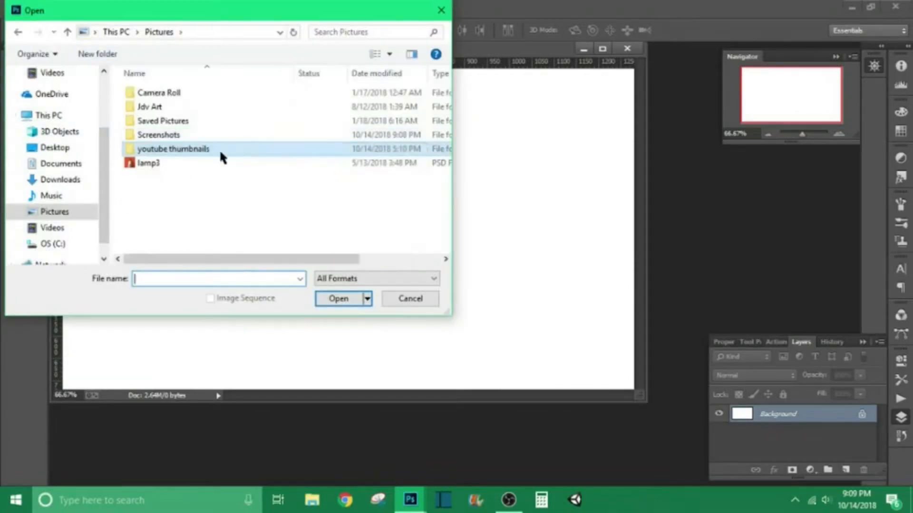
{"action": "left_click", "coordinate": [191, 135]}
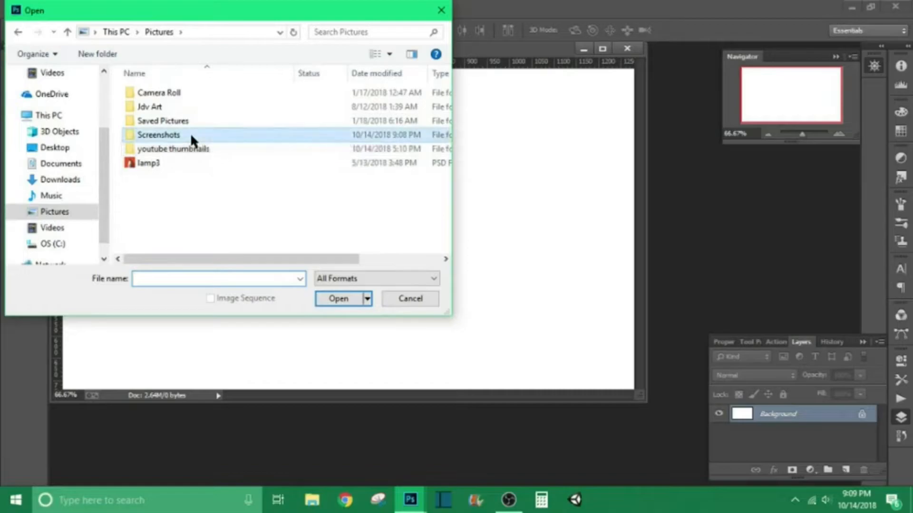
{"action": "double_click", "coordinate": [194, 137]}
{"action": "mouse_move", "coordinate": [446, 98]}
{"action": "left_mouse_down"}
{"action": "mouse_move", "coordinate": [446, 145]}
{"action": "mouse_move", "coordinate": [444, 83]}
{"action": "left_mouse_up"}
{"action": "double_click", "coordinate": [230, 125]}
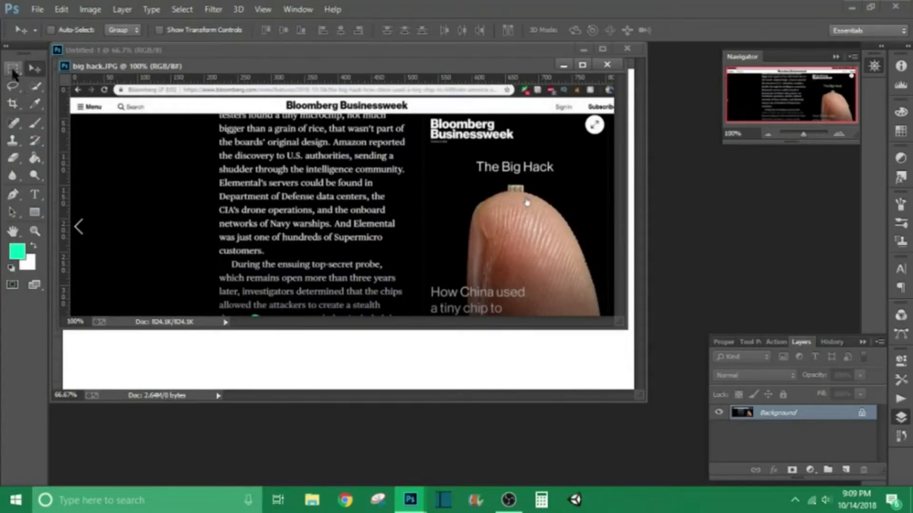
- Select all of the big hack image and copy it
{"action": "left_click", "coordinate": [182, 10]}
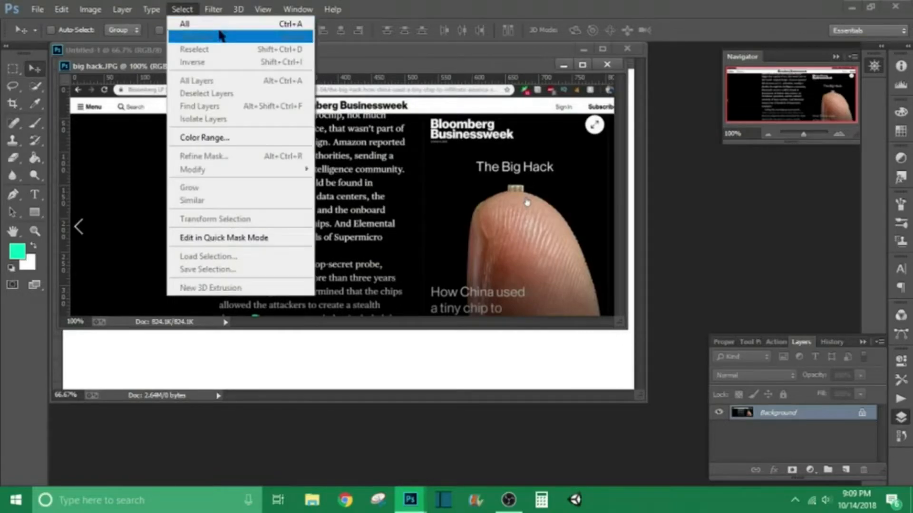
{"action": "left_click", "coordinate": [190, 25]}
{"action": "left_click", "coordinate": [61, 9]}
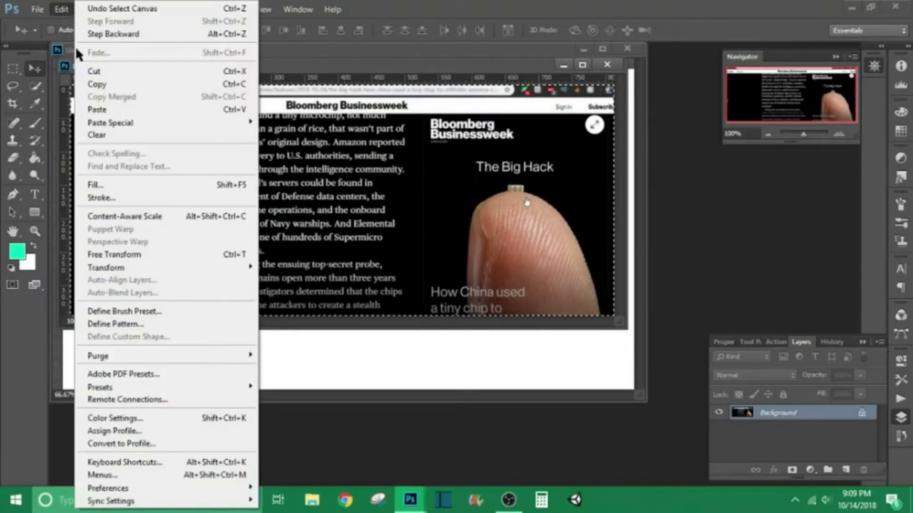
{"action": "left_click", "coordinate": [117, 84]}
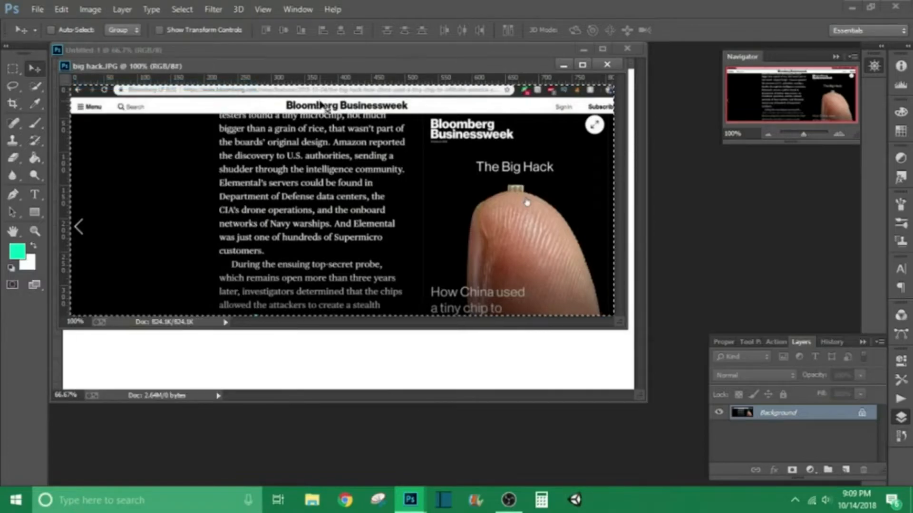
- Paste the capture into the Untitled-1 document and move it into the canvas's top-left corner
{"action": "left_click", "coordinate": [361, 48]}
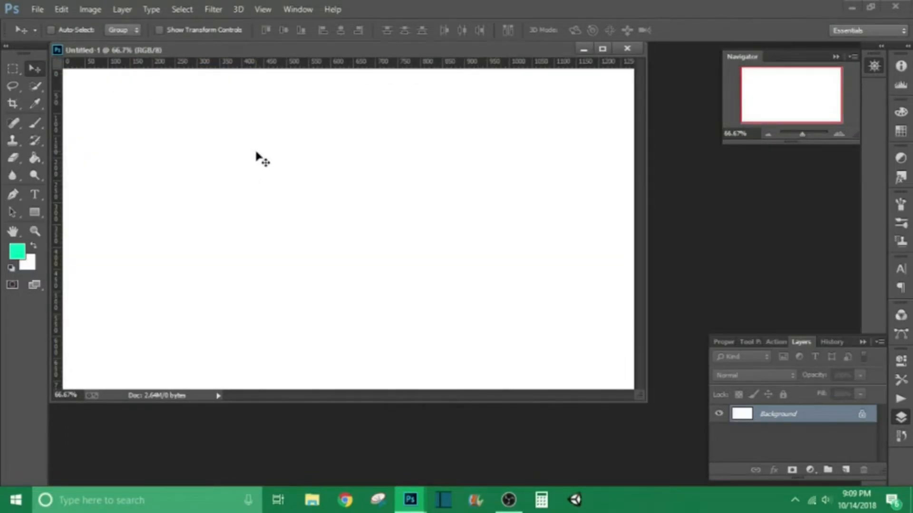
{"action": "key", "text": "ctrl+v"}
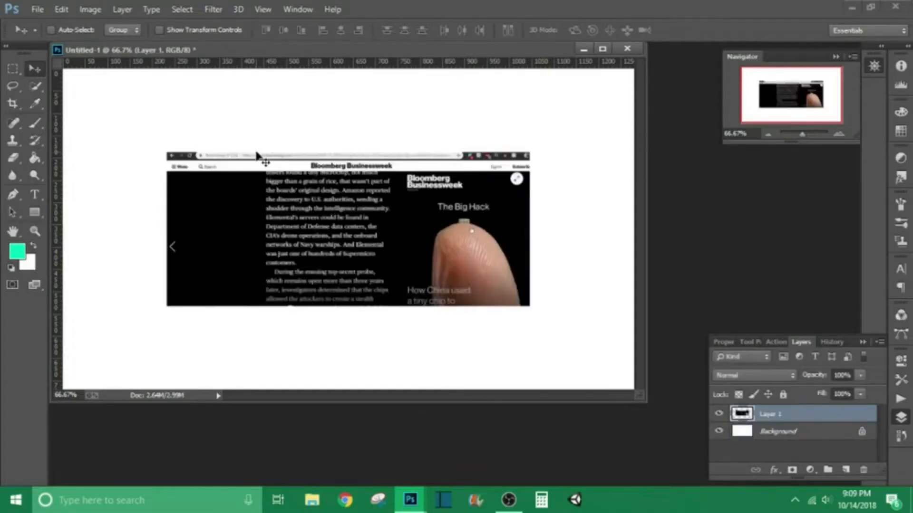
{"action": "left_click_drag", "start_coordinate": [255, 155], "coordinate": [152, 72]}
- Scale the pasted capture with Free Transform so it fills the whole canvas
{"action": "left_click", "coordinate": [60, 10]}
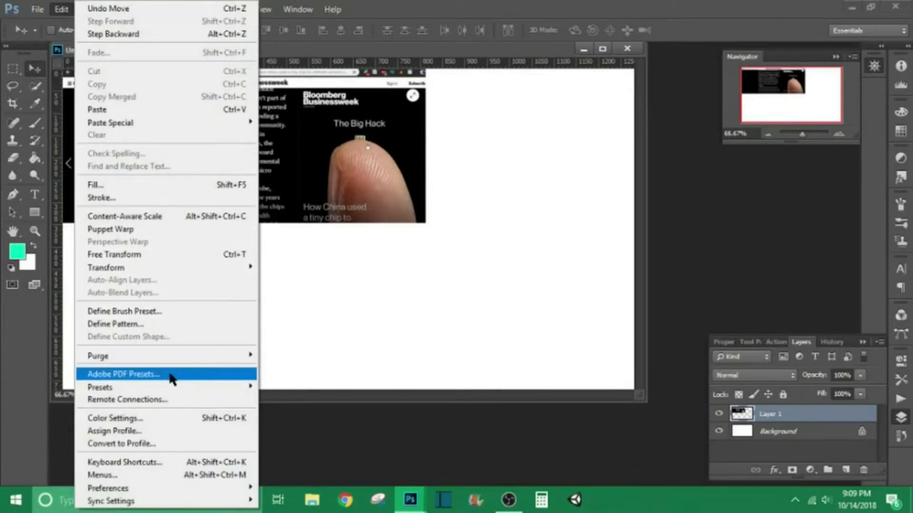
{"action": "left_click", "coordinate": [157, 254]}
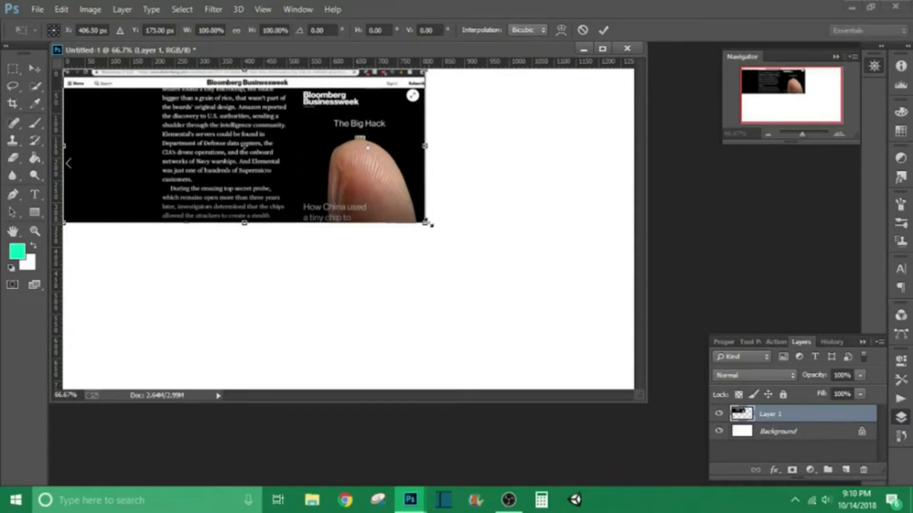
{"action": "left_click_drag", "start_coordinate": [430, 227], "coordinate": [636, 390]}
{"action": "left_click", "coordinate": [604, 30]}
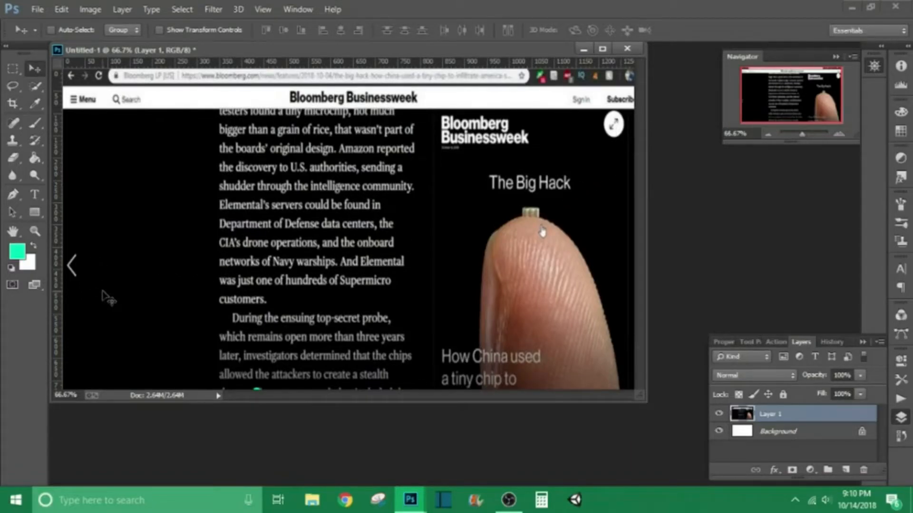
- Take the Clone Stamp with a larger brush, sample black and paint over the expand icon in the capture's upper-right corner
{"action": "left_click", "coordinate": [13, 141]}
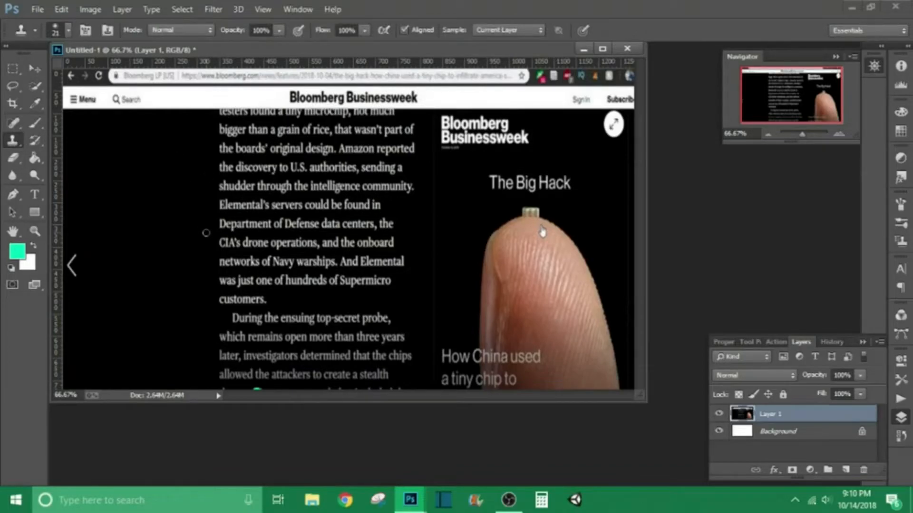
{"action": "key", "text": "bracketright"}
{"action": "key", "text": "bracketright"}
{"action": "key", "text": "bracketright"}
{"action": "left_click", "coordinate": [69, 267]}
{"action": "left_click_drag", "start_coordinate": [77, 249], "coordinate": [72, 273]}
{"action": "mouse_move", "coordinate": [596, 120]}
{"action": "left_mouse_down"}
{"action": "mouse_move", "coordinate": [611, 114]}
{"action": "mouse_move", "coordinate": [605, 131]}
{"action": "mouse_move", "coordinate": [613, 136]}
{"action": "mouse_move", "coordinate": [624, 122]}
{"action": "mouse_move", "coordinate": [608, 116]}
{"action": "left_mouse_up"}
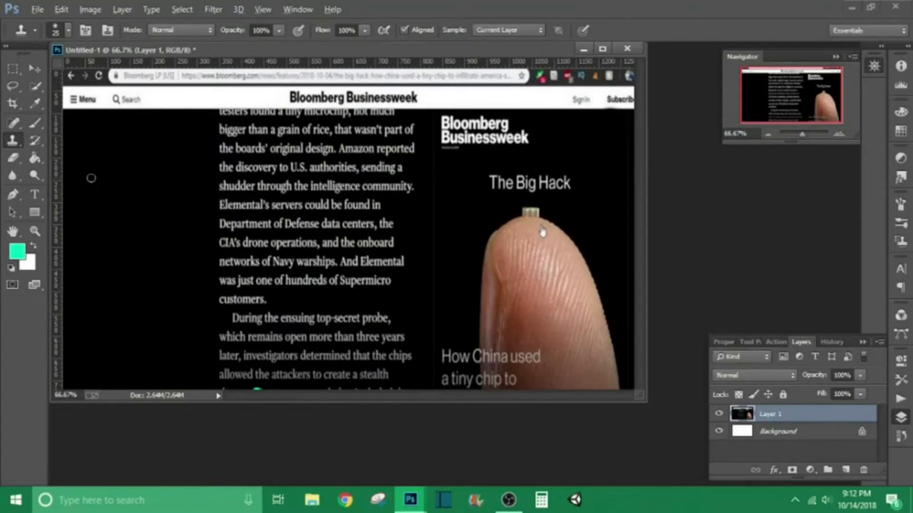
- Clone black over the Bloomberg Businessweek logo and The Big Hack title on the capture's right side
{"action": "mouse_move", "coordinate": [529, 131]}
{"action": "left_mouse_down"}
{"action": "mouse_move", "coordinate": [523, 148]}
{"action": "mouse_move", "coordinate": [522, 136]}
{"action": "mouse_move", "coordinate": [503, 139]}
{"action": "left_mouse_up"}
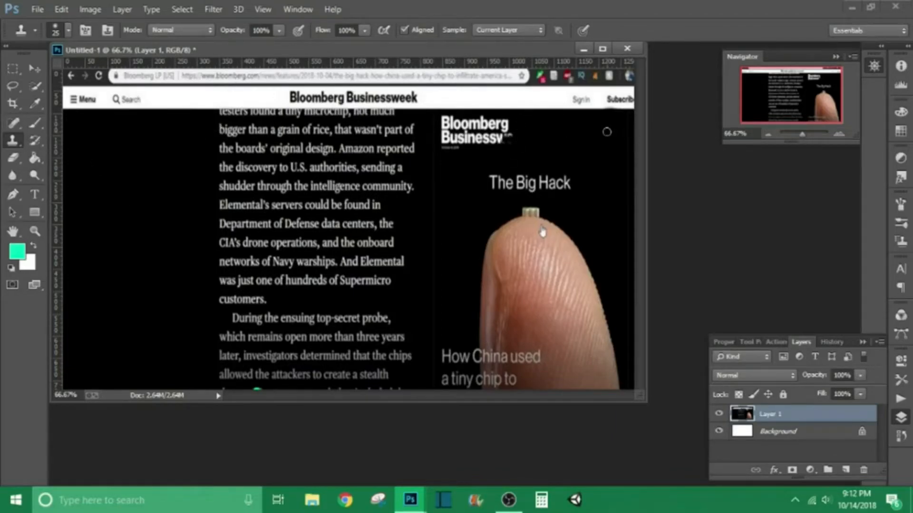
{"action": "mouse_move", "coordinate": [511, 131]}
{"action": "left_mouse_down"}
{"action": "mouse_move", "coordinate": [450, 119]}
{"action": "mouse_move", "coordinate": [444, 124]}
{"action": "mouse_move", "coordinate": [485, 140]}
{"action": "mouse_move", "coordinate": [451, 134]}
{"action": "mouse_move", "coordinate": [454, 142]}
{"action": "left_mouse_up"}
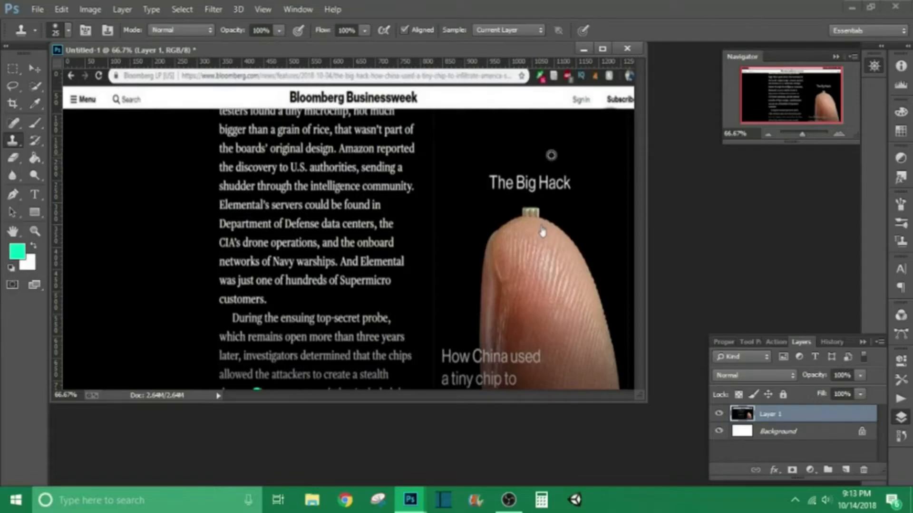
{"action": "mouse_move", "coordinate": [568, 177]}
{"action": "left_mouse_down"}
{"action": "mouse_move", "coordinate": [541, 181]}
{"action": "mouse_move", "coordinate": [576, 179]}
{"action": "mouse_move", "coordinate": [561, 185]}
{"action": "mouse_move", "coordinate": [579, 149]}
{"action": "left_mouse_up"}
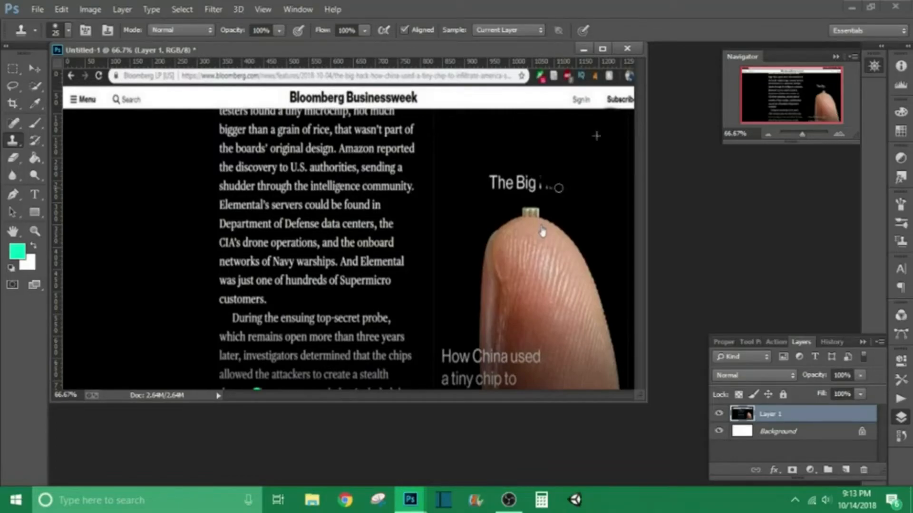
{"action": "left_click_drag", "start_coordinate": [558, 187], "coordinate": [529, 174]}
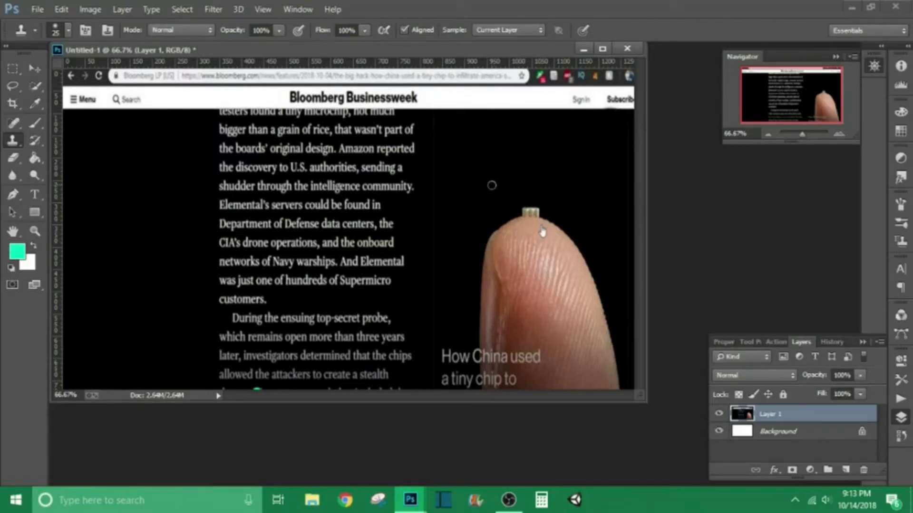
- Add a text layer near the canvas's upper left by pasting the word Microchip in MV Boli
{"action": "left_click", "coordinate": [35, 69]}
{"action": "left_click", "coordinate": [35, 195]}
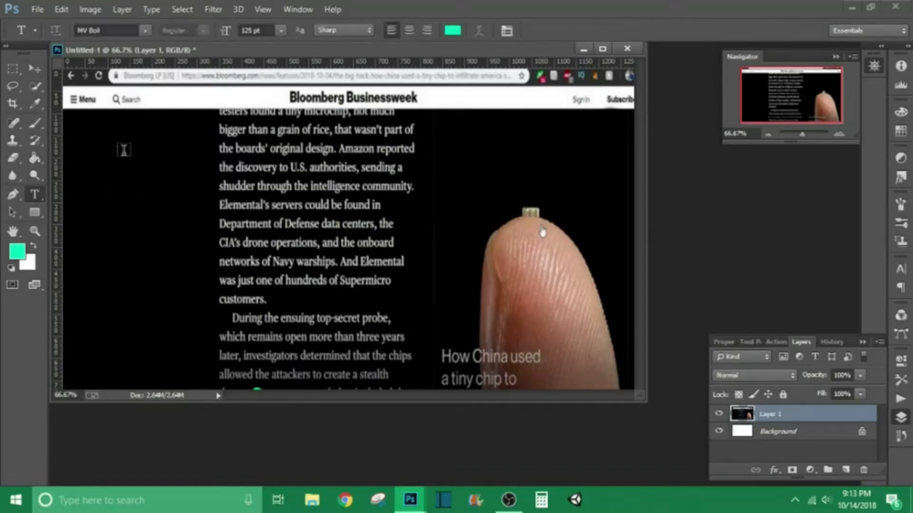
{"action": "left_click", "coordinate": [124, 153]}
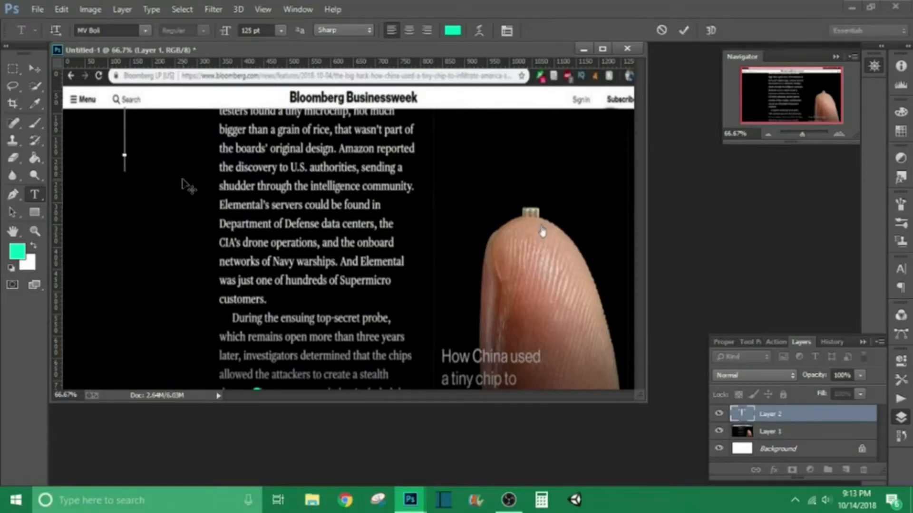
{"action": "type", "text": "Microchip"}
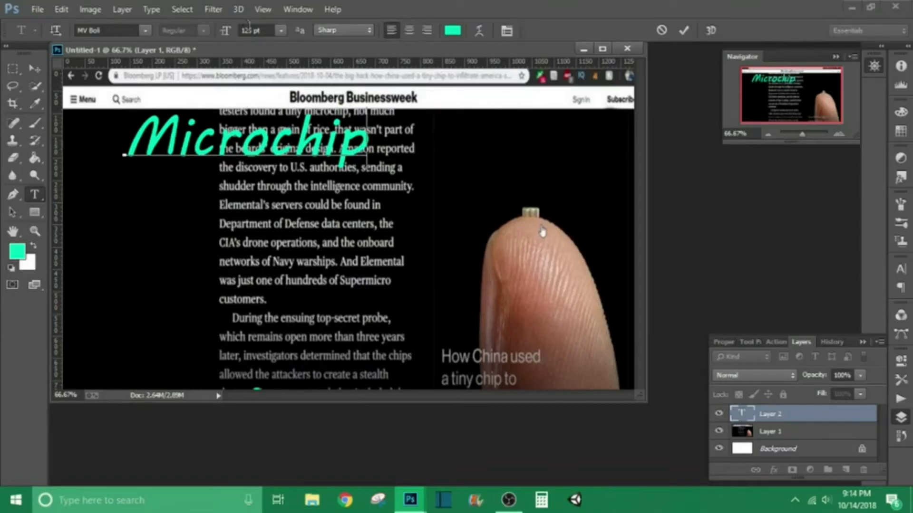
- Set the Microchip text size to 190 pt, commit it, and shift it slightly down and right
{"action": "left_click_drag", "start_coordinate": [366, 139], "coordinate": [124, 139]}
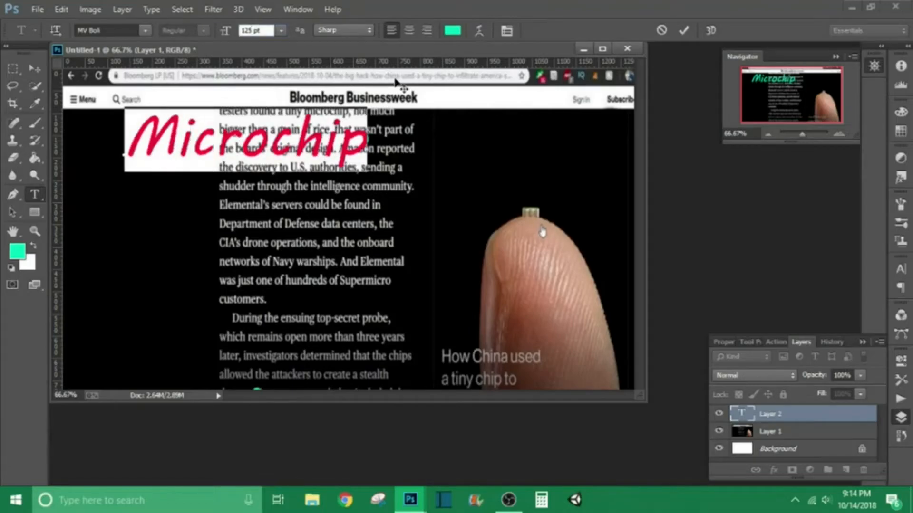
{"action": "key", "text": "BackSpace"}
{"action": "key", "text": "BackSpace"}
{"action": "type", "text": "50"}
{"action": "key", "text": "BackSpace"}
{"action": "key", "text": "BackSpace"}
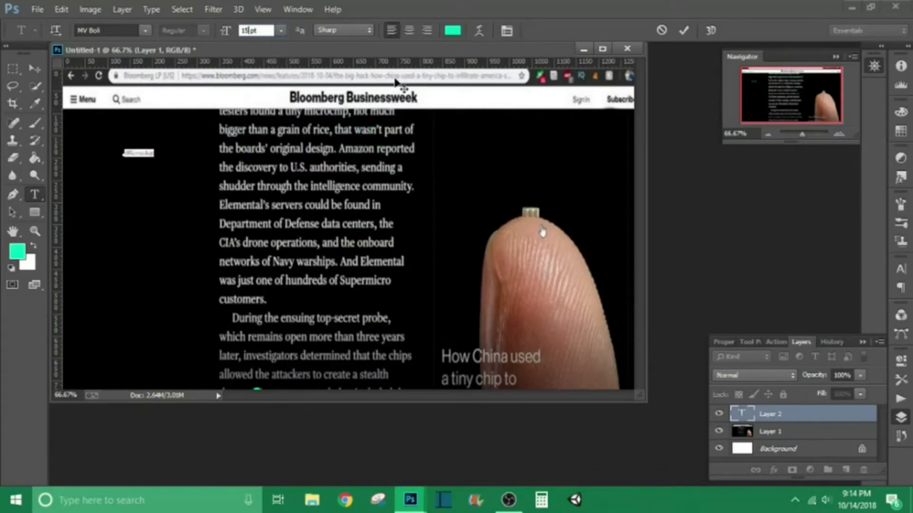
{"action": "type", "text": "90"}
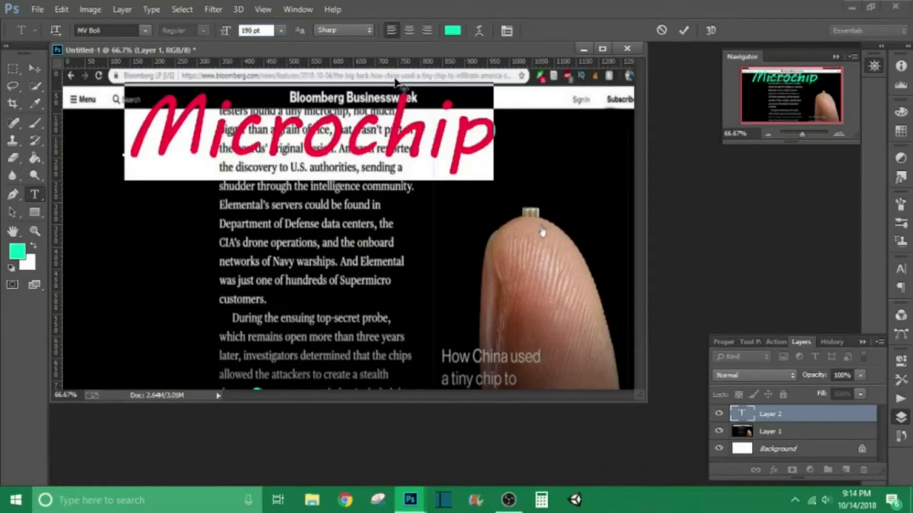
{"action": "left_click", "coordinate": [683, 30]}
{"action": "left_click", "coordinate": [33, 70]}
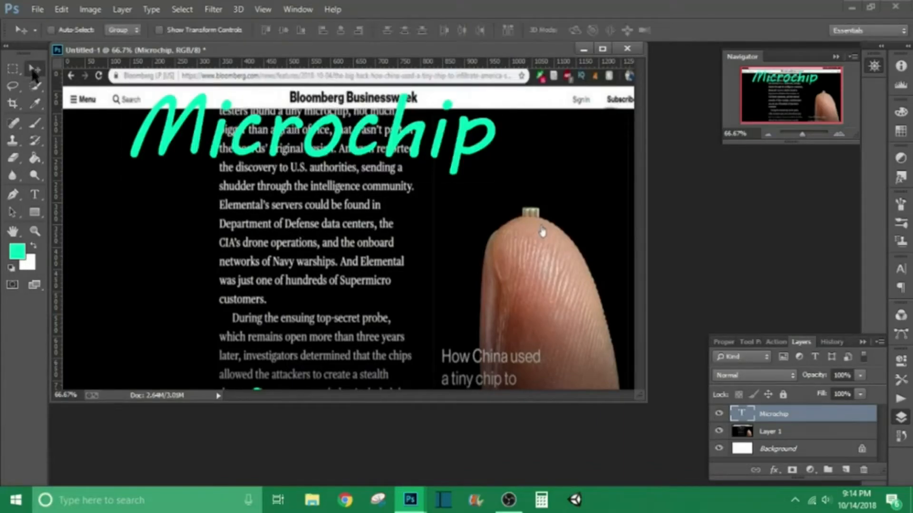
{"action": "left_click_drag", "start_coordinate": [290, 134], "coordinate": [318, 151]}
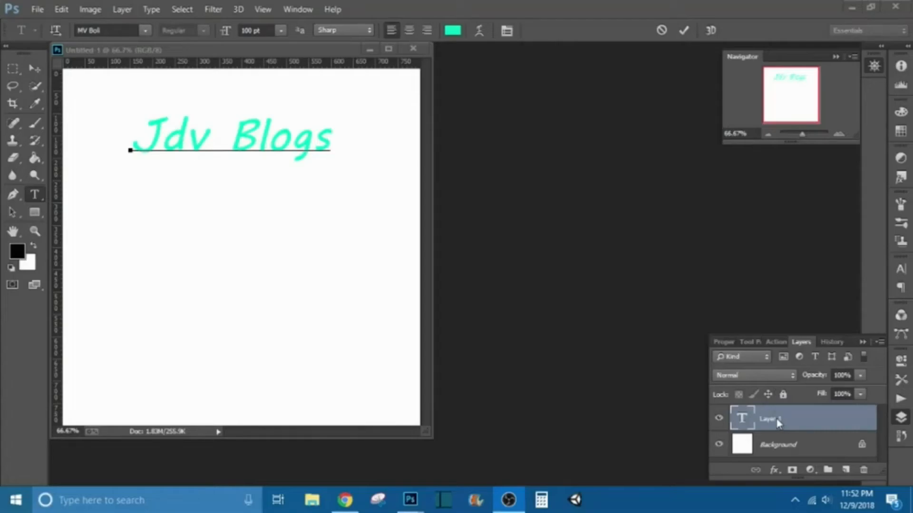
- Add an 8 px Stroke layer style to the Jdv Blogs text layer
{"action": "double_click", "coordinate": [806, 414]}
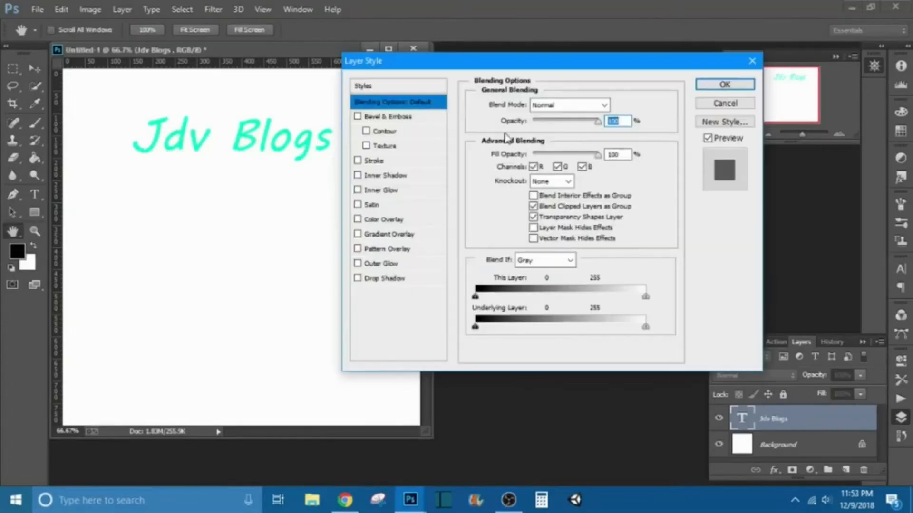
{"action": "left_click", "coordinate": [393, 161]}
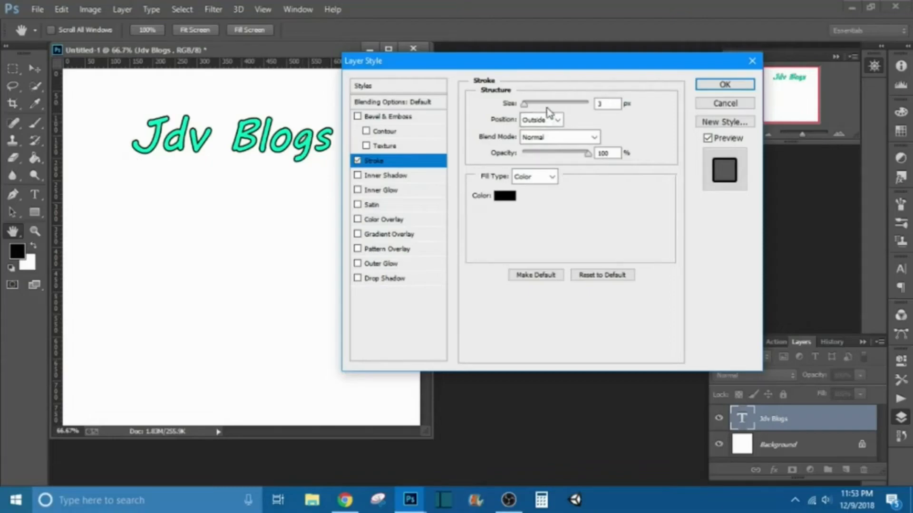
{"action": "mouse_move", "coordinate": [524, 104]}
{"action": "left_mouse_down"}
{"action": "mouse_move", "coordinate": [553, 105]}
{"action": "mouse_move", "coordinate": [525, 105]}
{"action": "left_mouse_up"}
{"action": "type", "text": "8"}
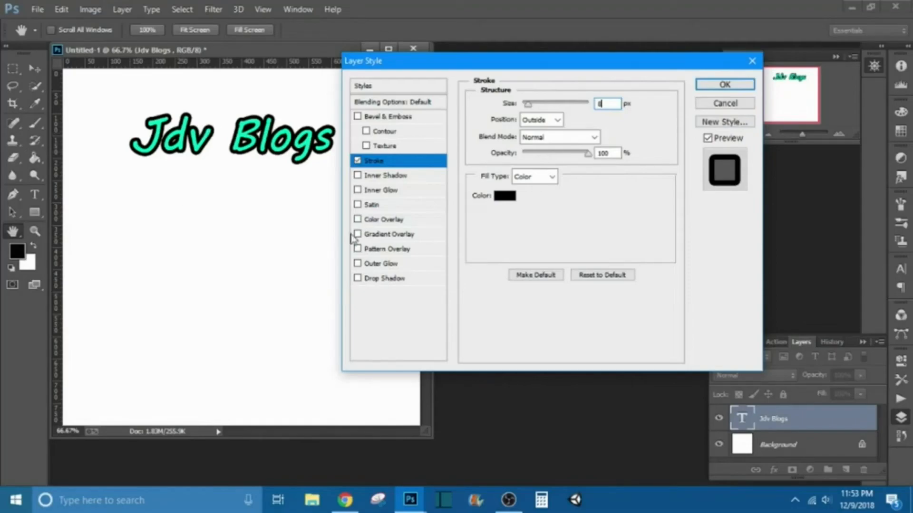
- Set the stroke color to near-black 000a0a and apply the layer style
{"action": "left_click", "coordinate": [505, 196]}
{"action": "left_click", "coordinate": [473, 154]}
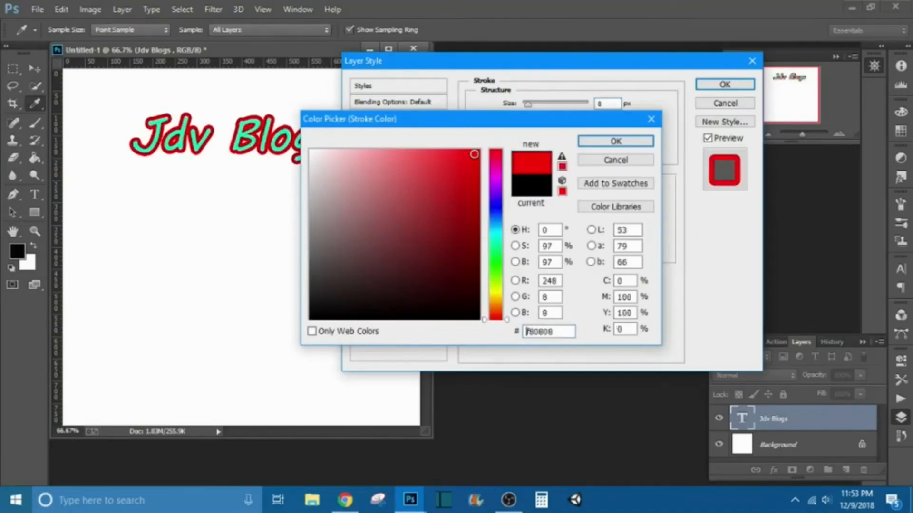
{"action": "left_click", "coordinate": [495, 213]}
{"action": "left_click", "coordinate": [495, 235]}
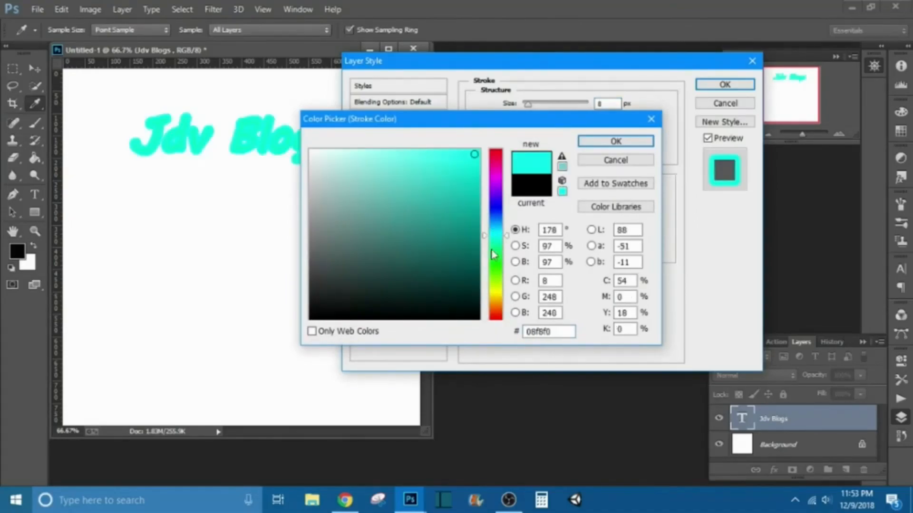
{"action": "left_click", "coordinate": [471, 312]}
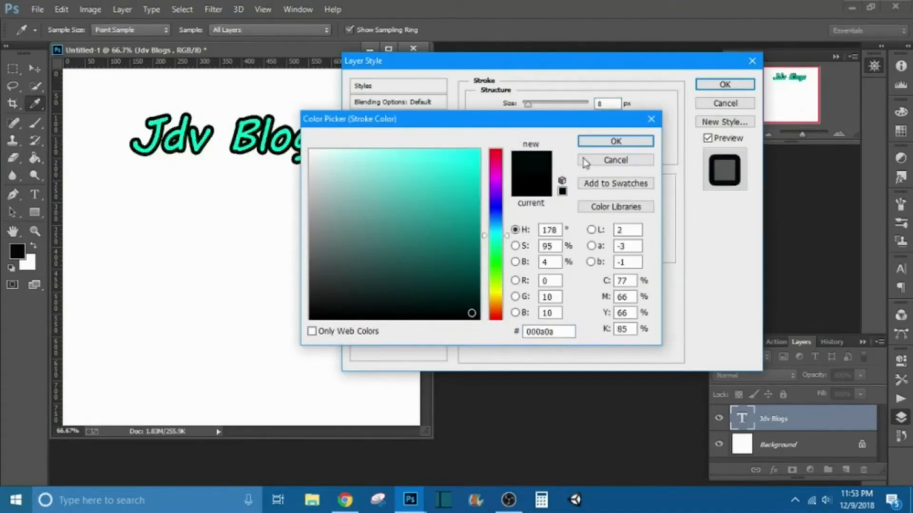
{"action": "left_click", "coordinate": [614, 140]}
{"action": "left_click", "coordinate": [731, 86]}
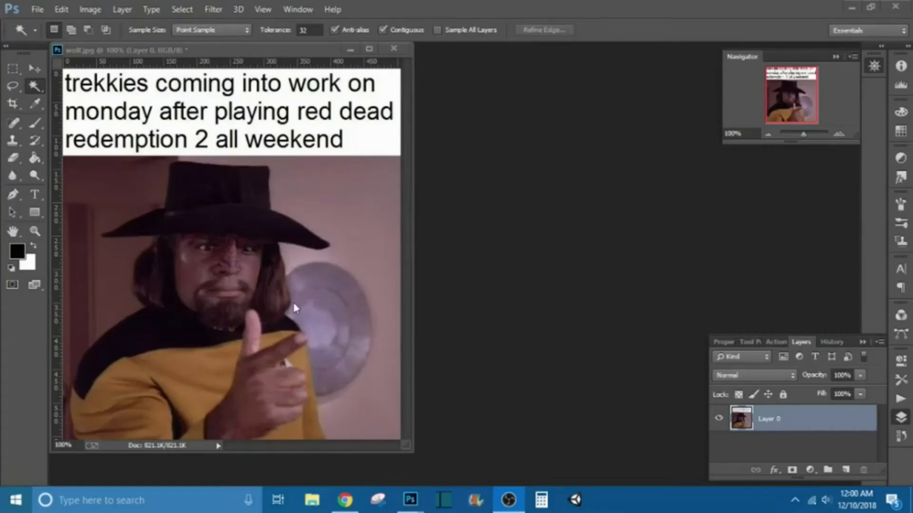
- Switch to the Magic Wand and delete the pale wall and shield behind the figure on the right
{"action": "right_click", "coordinate": [34, 88]}
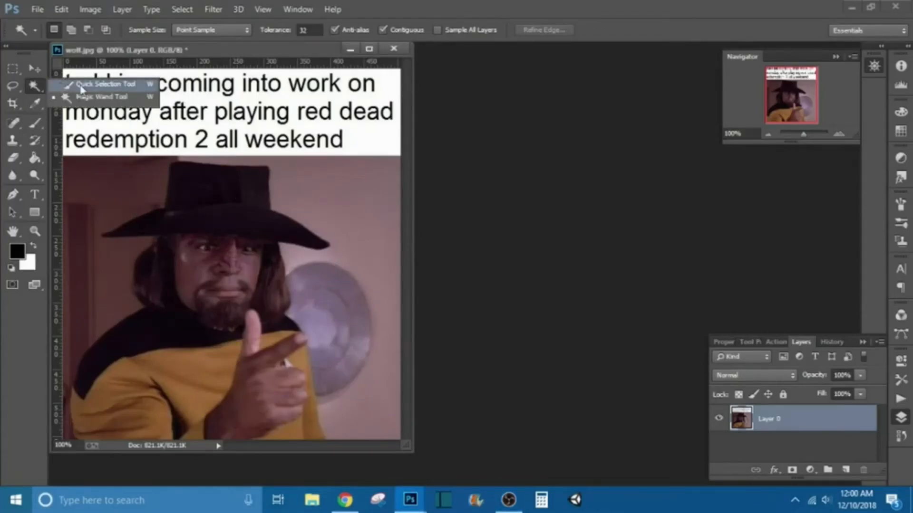
{"action": "left_click", "coordinate": [104, 84]}
{"action": "right_click", "coordinate": [34, 88]}
{"action": "left_click", "coordinate": [100, 98]}
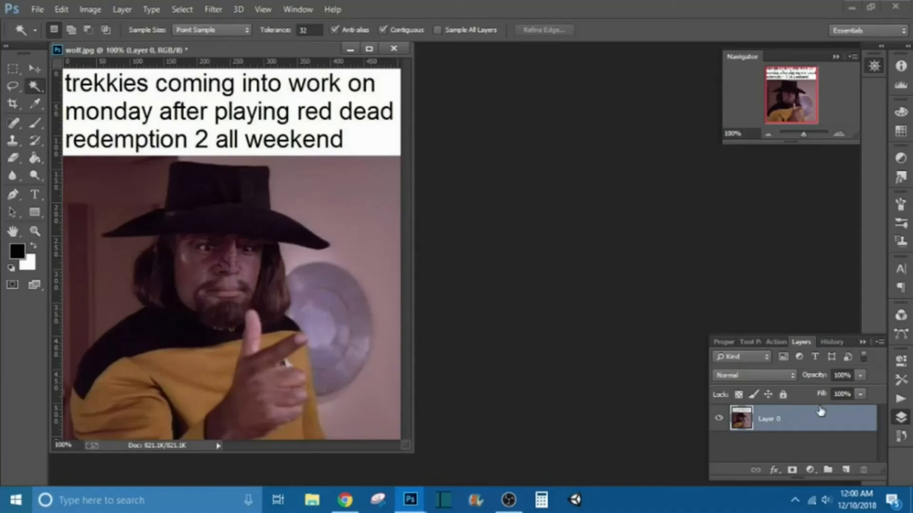
{"action": "left_click", "coordinate": [363, 222]}
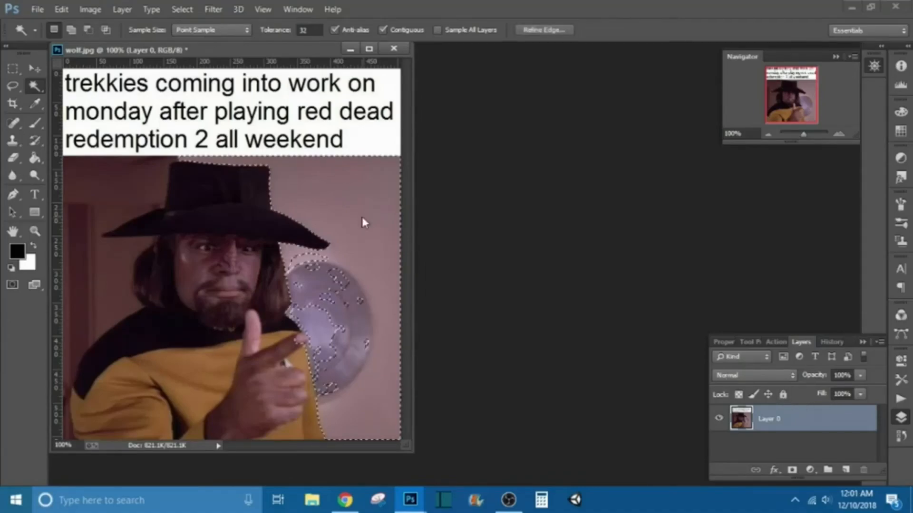
{"action": "key", "text": "ctrl+d"}
{"action": "left_click", "coordinate": [365, 217]}
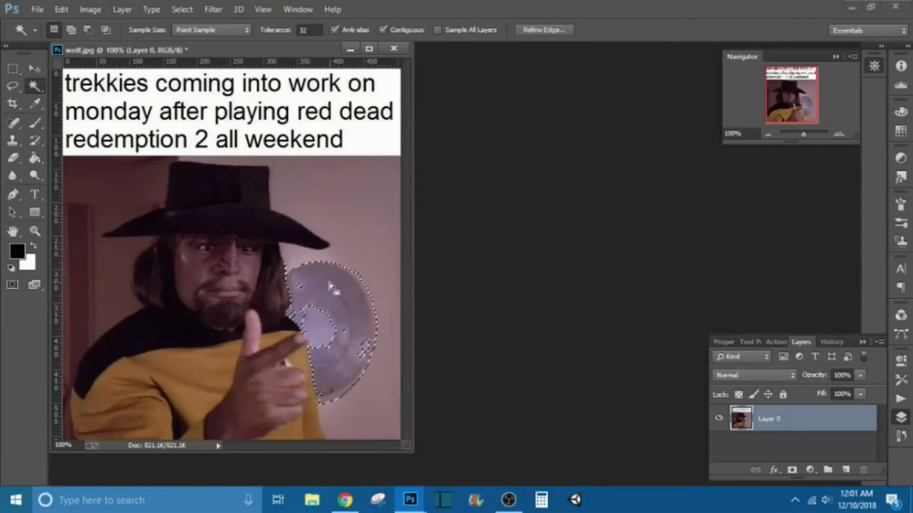
{"action": "key", "text": "Delete"}
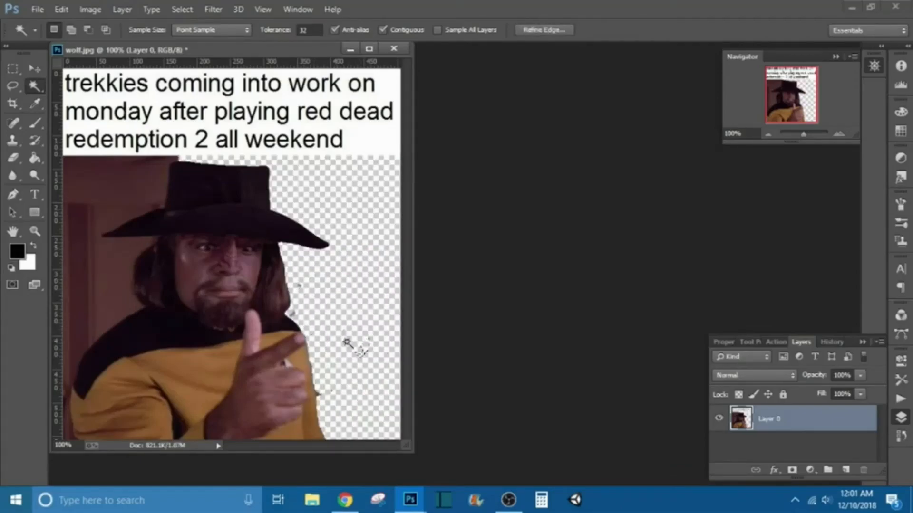
{"action": "left_click", "coordinate": [103, 170]}
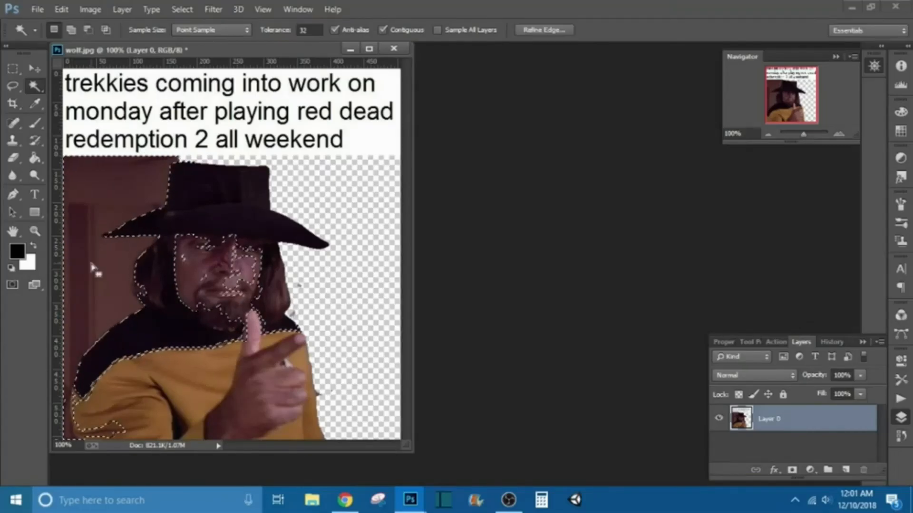
{"action": "key", "text": "ctrl+d"}
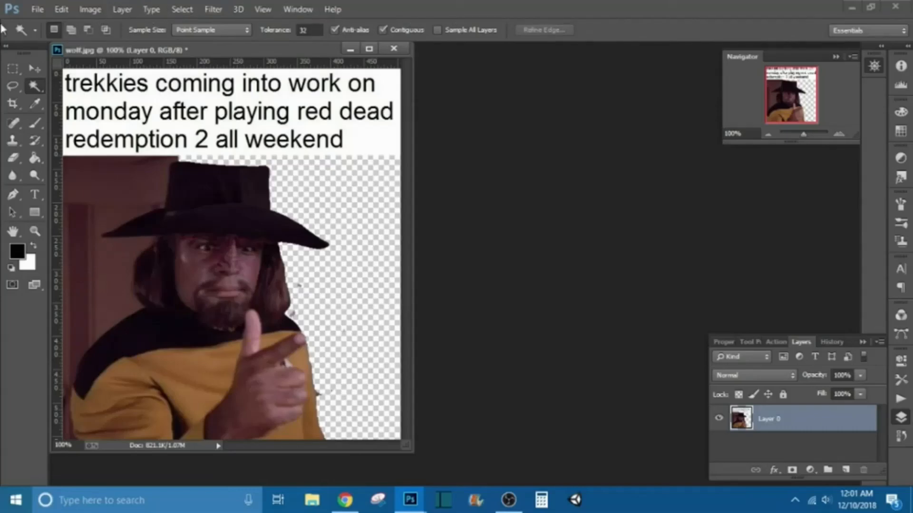
{"action": "left_click", "coordinate": [97, 179]}
{"action": "left_click", "coordinate": [546, 30]}
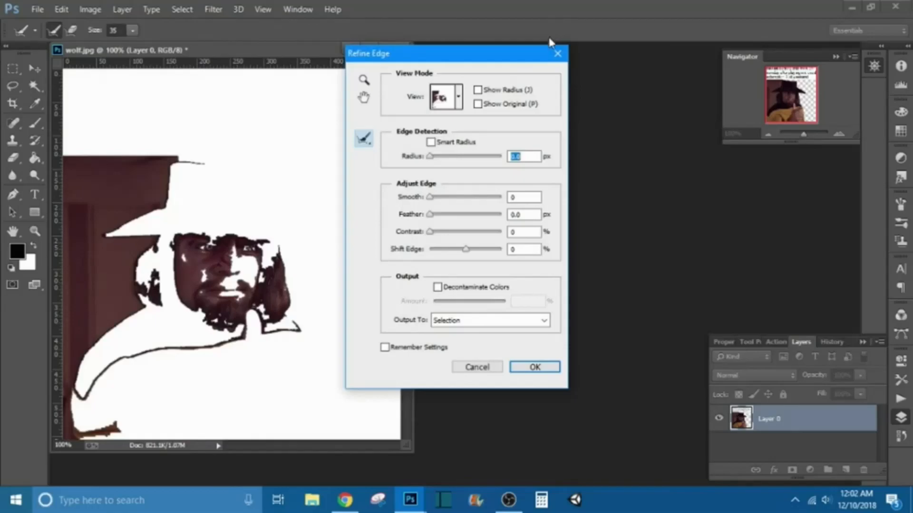
{"action": "left_click", "coordinate": [476, 367]}
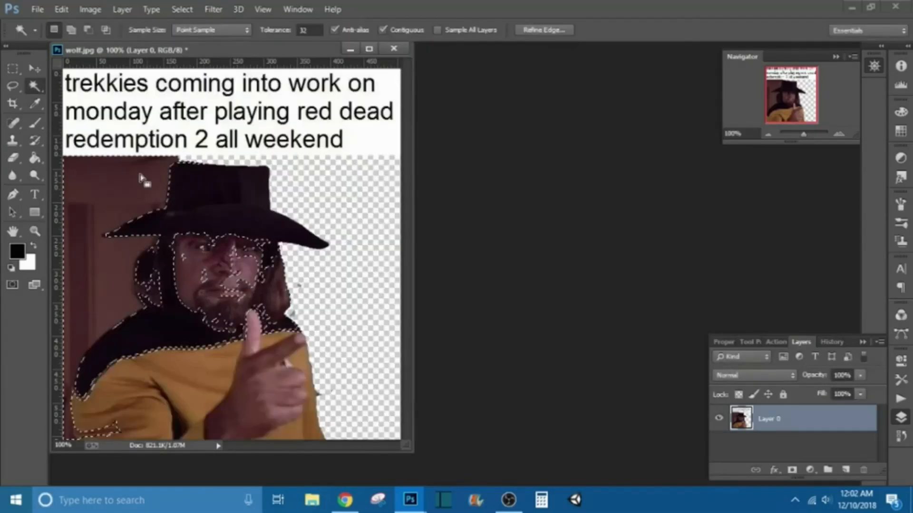
{"action": "key", "text": "ctrl+d"}
- Delete the brown wall on the left and the white caption background with the Magic Wand
{"action": "left_click", "coordinate": [108, 285]}
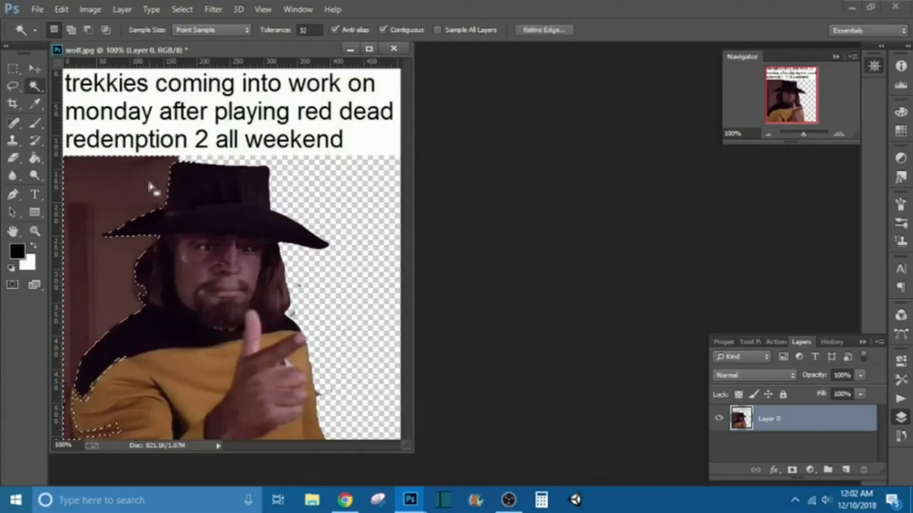
{"action": "key", "text": "Delete"}
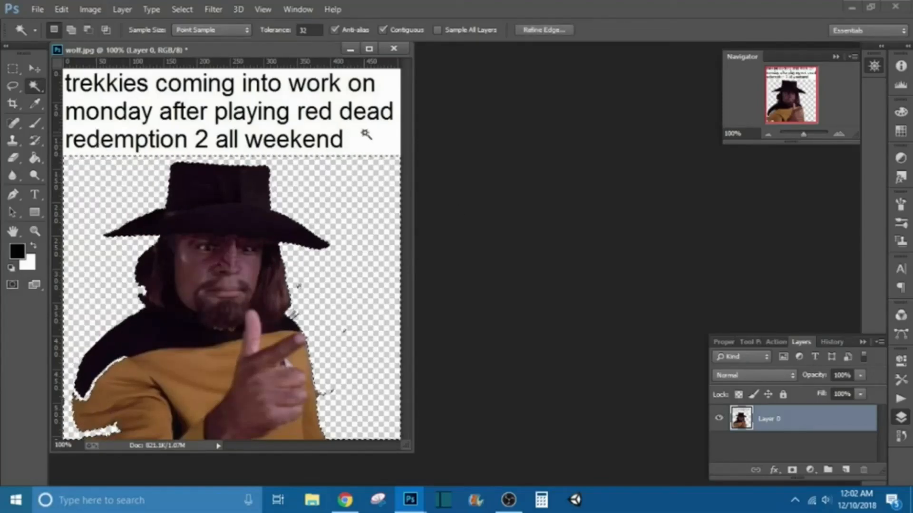
{"action": "left_click", "coordinate": [331, 116]}
{"action": "key", "text": "Delete"}
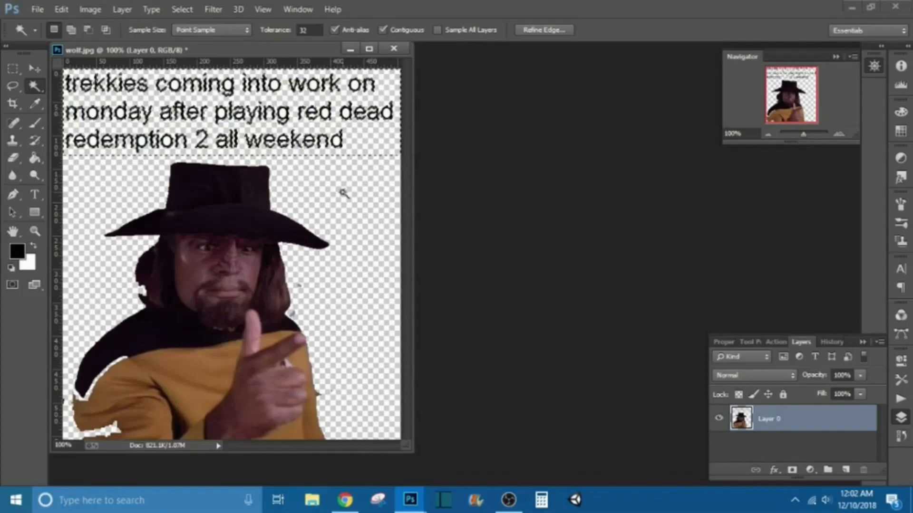
- Clear the selection and switch to the Quick Selection tool
{"action": "left_click", "coordinate": [191, 10]}
{"action": "left_click", "coordinate": [202, 37]}
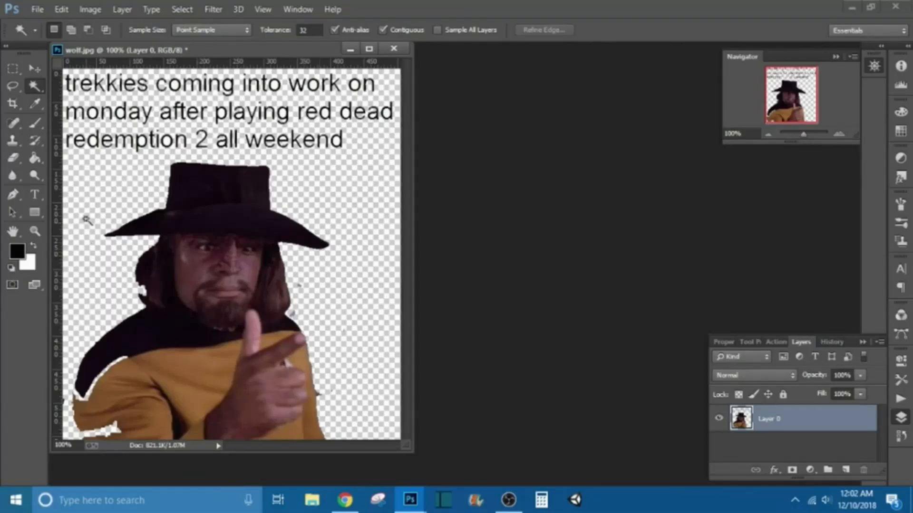
{"action": "right_click", "coordinate": [35, 86]}
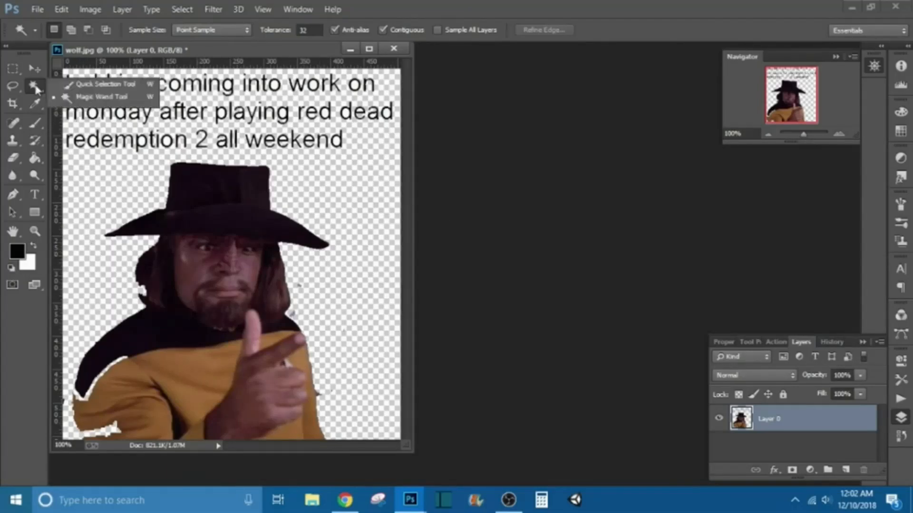
{"action": "left_click", "coordinate": [78, 86]}
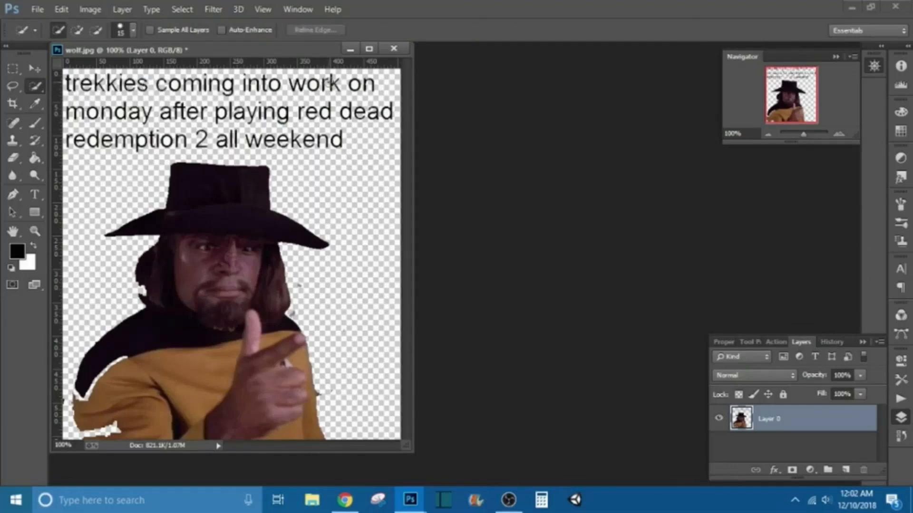